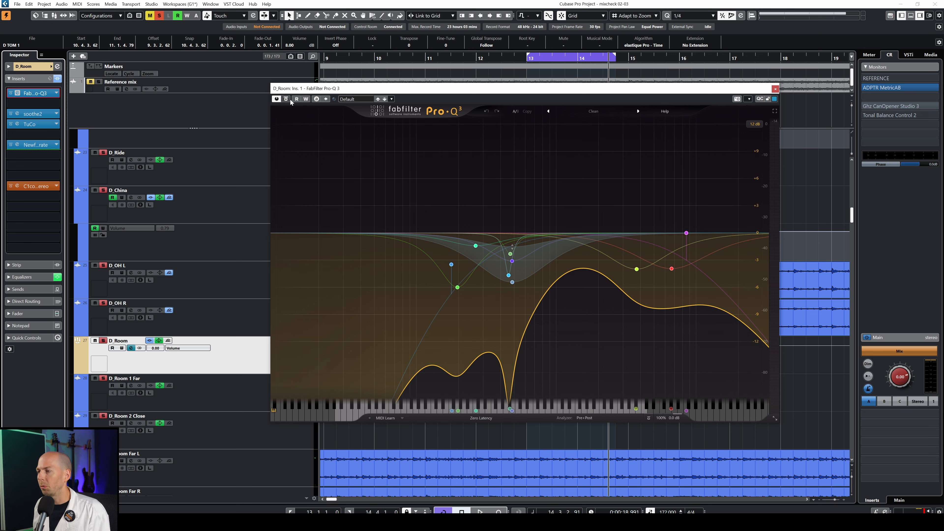
# Solo the D_Room track and compare loop playback with its Pro-Q 3 equalizer bypassed and active.
pyautogui.click(159, 17)
pyautogui.click(103, 340)
pyautogui.press('space')
pyautogui.click(287, 100)
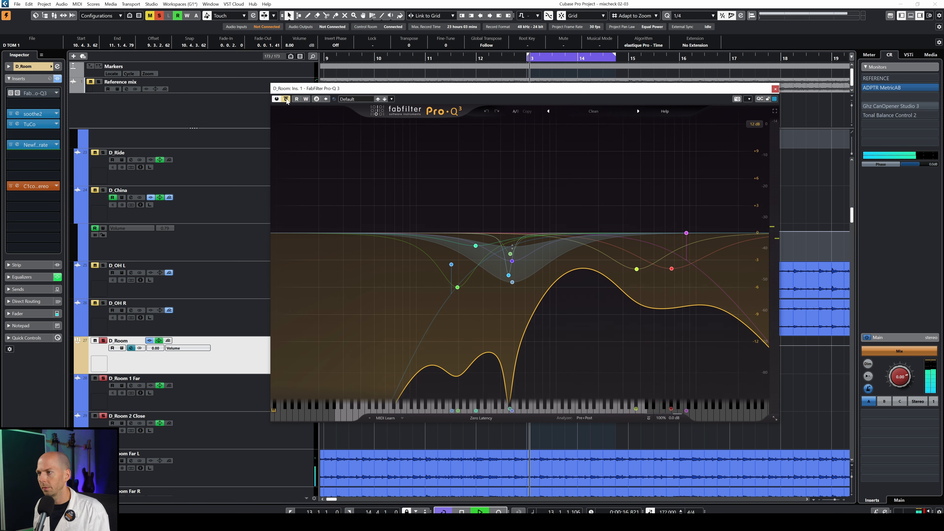
pyautogui.click(287, 99)
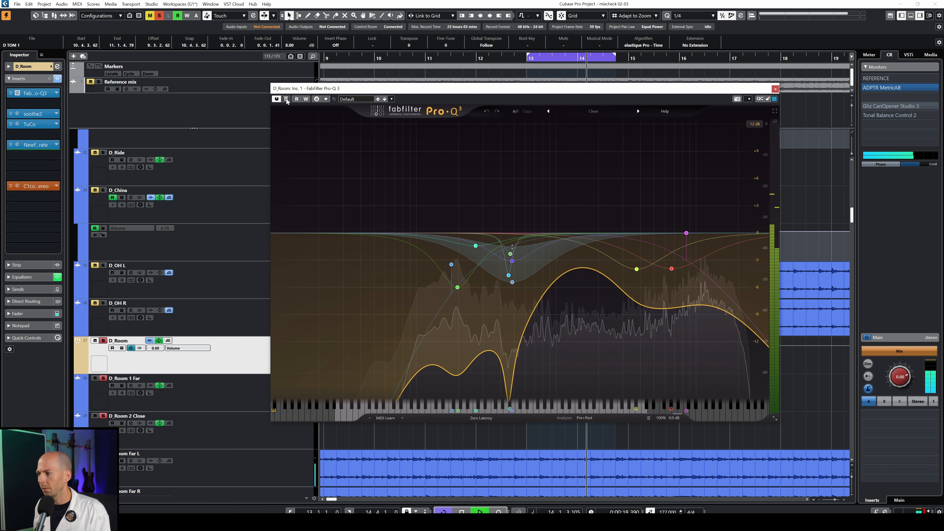
pyautogui.click(287, 99)
pyautogui.press('space')
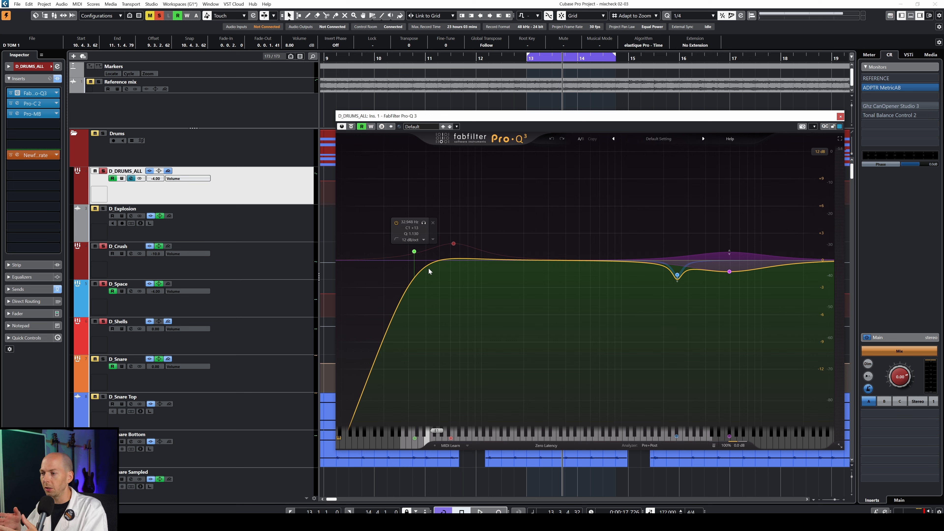
# Examine the snare and kick tracks around the D_Kick group, and return to the D_DRUMS_ALL group.
pyautogui.scroll(-5, 220, 387)
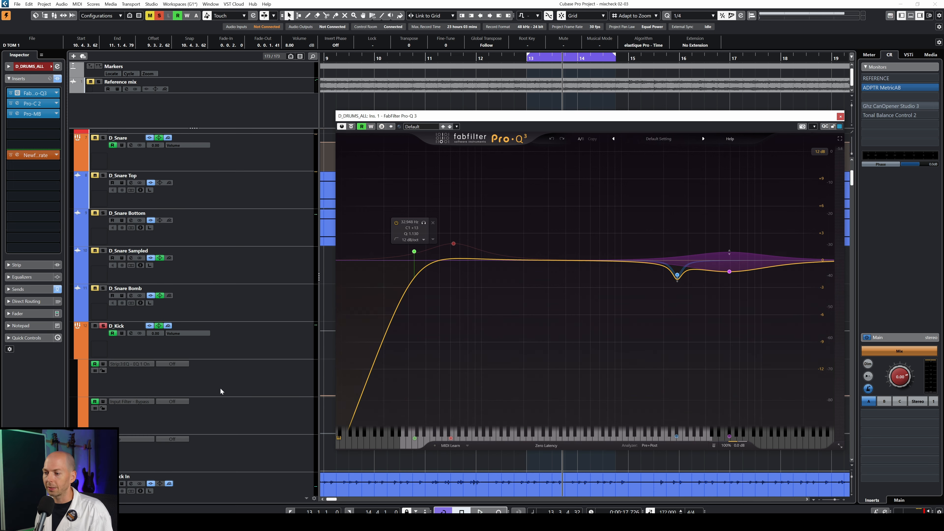
pyautogui.click(173, 337)
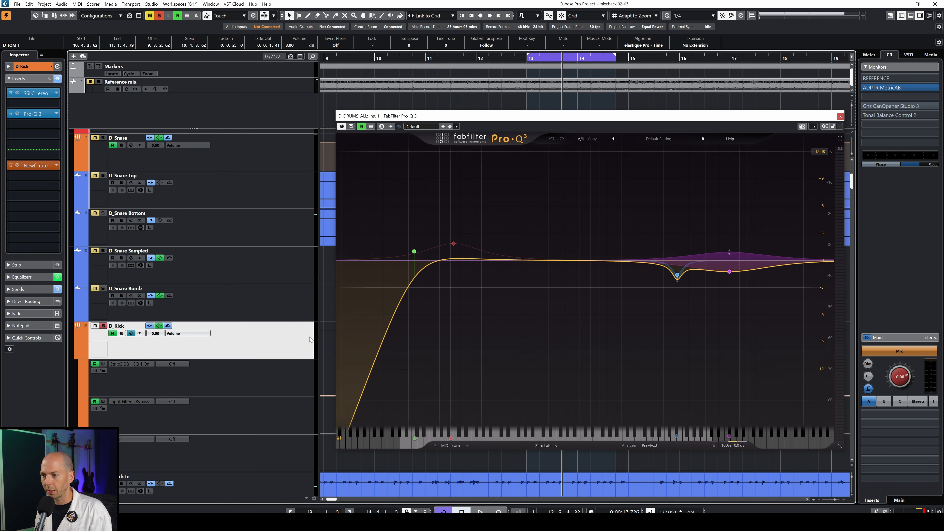
pyautogui.scroll(-2, 301, 337)
pyautogui.click(233, 259)
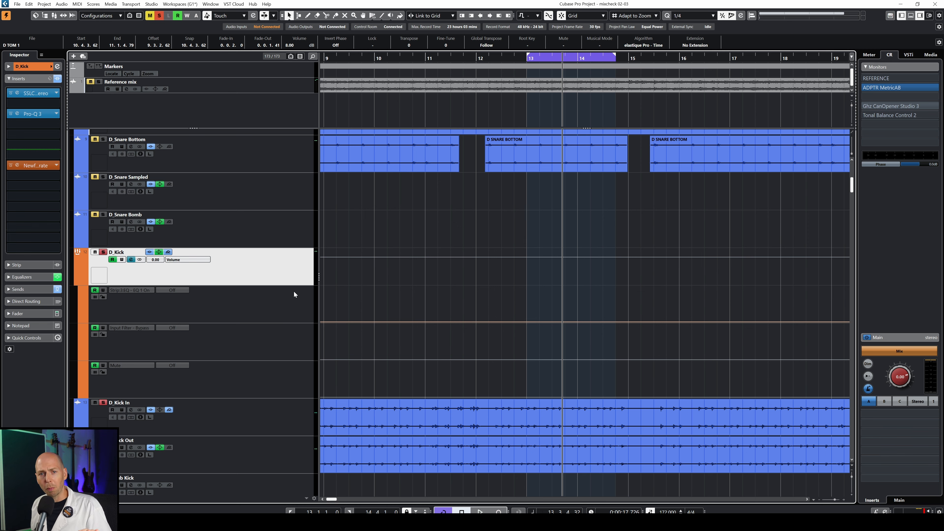
pyautogui.scroll(-2, 294, 291)
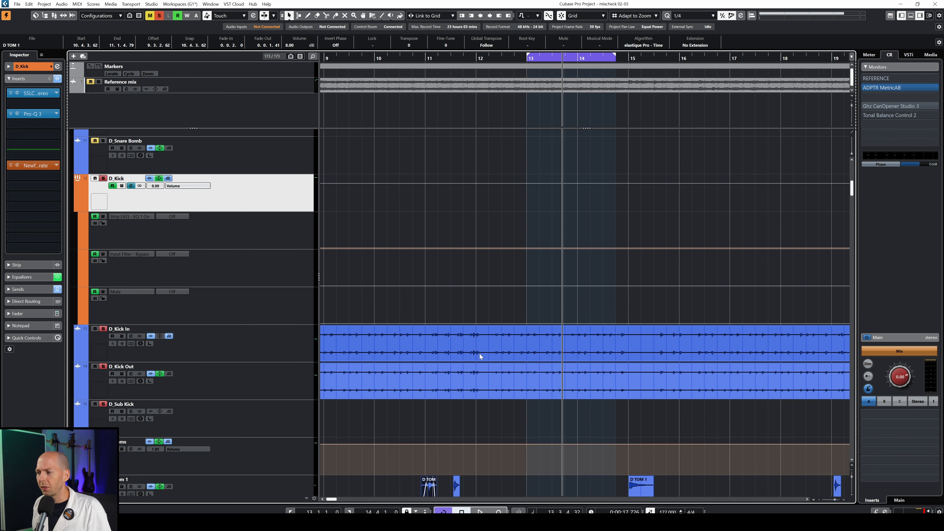
pyautogui.scroll(4, 440, 339)
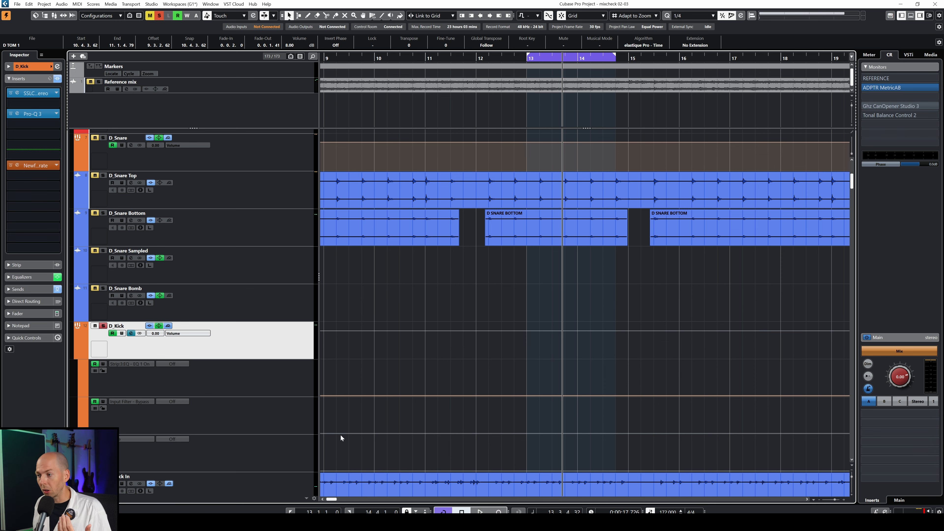
pyautogui.scroll(-4, 317, 232)
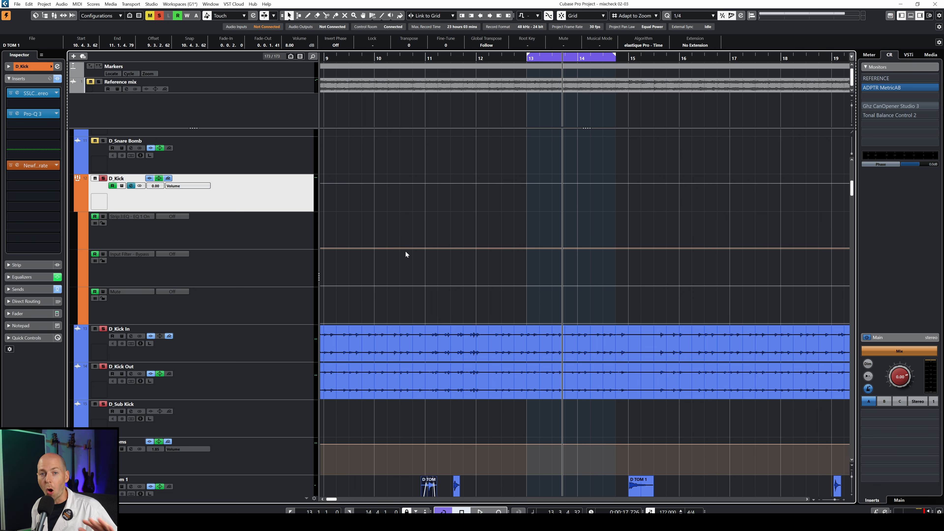
pyautogui.scroll(10, 383, 366)
pyautogui.click(244, 188)
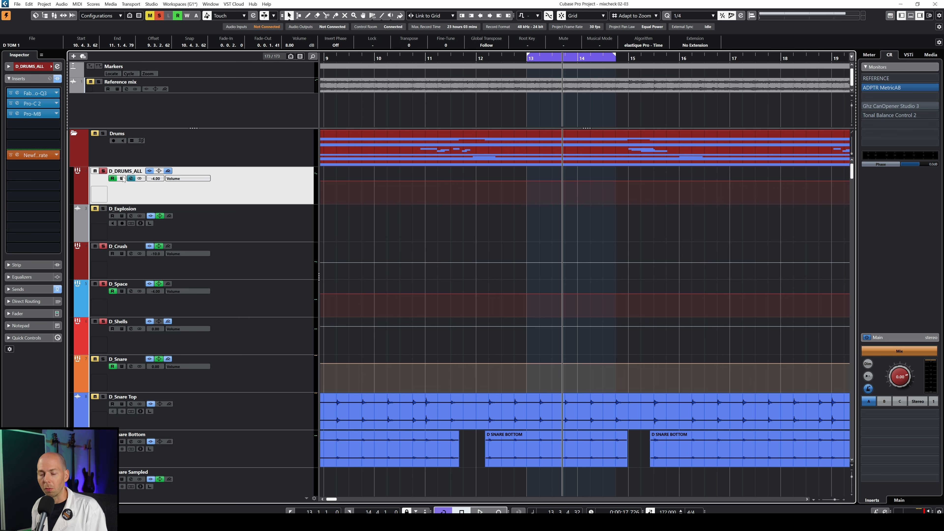
# Solo the Bass group and bring up the Pro-Q 3 equalizer in its second insert.
pyautogui.scroll(-15, 293, 336)
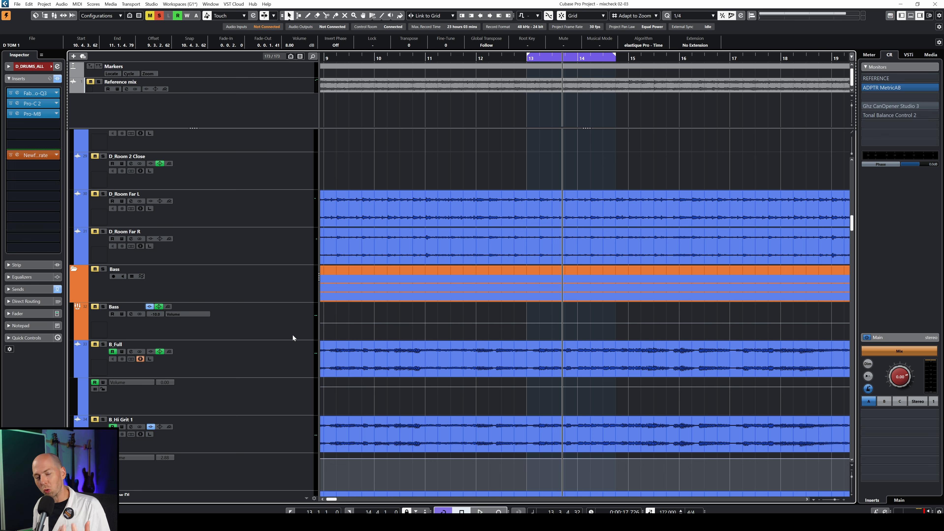
pyautogui.click(293, 337)
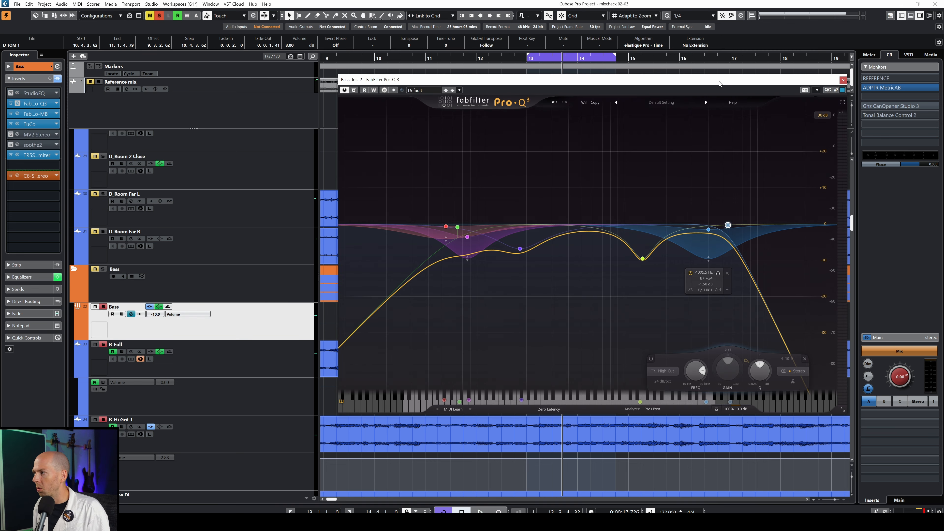
pyautogui.moveTo(719, 84); pyautogui.dragTo(683, 73)
# Try several slopes up to 48 dB/oct on the Bass EQ's low-cut band and set it to 18 dB/oct.
pyautogui.moveTo(423, 219)
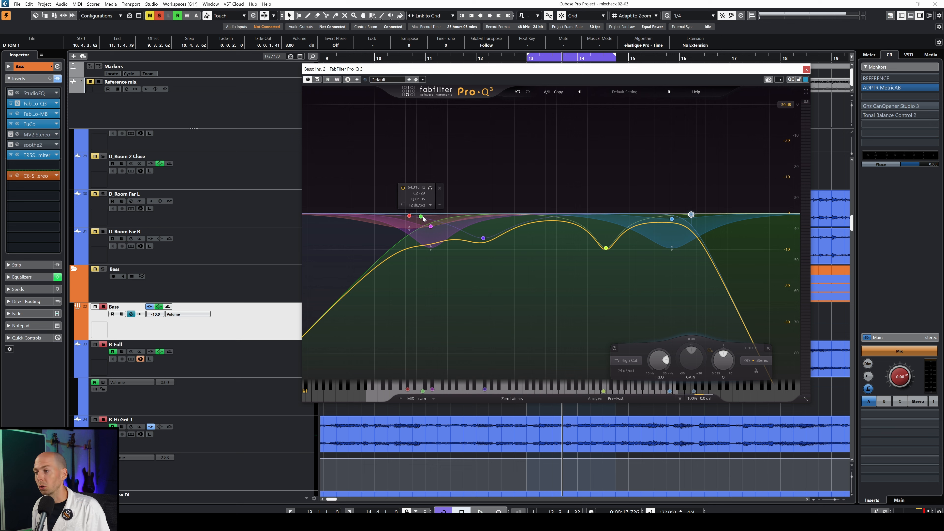
pyautogui.click(422, 217)
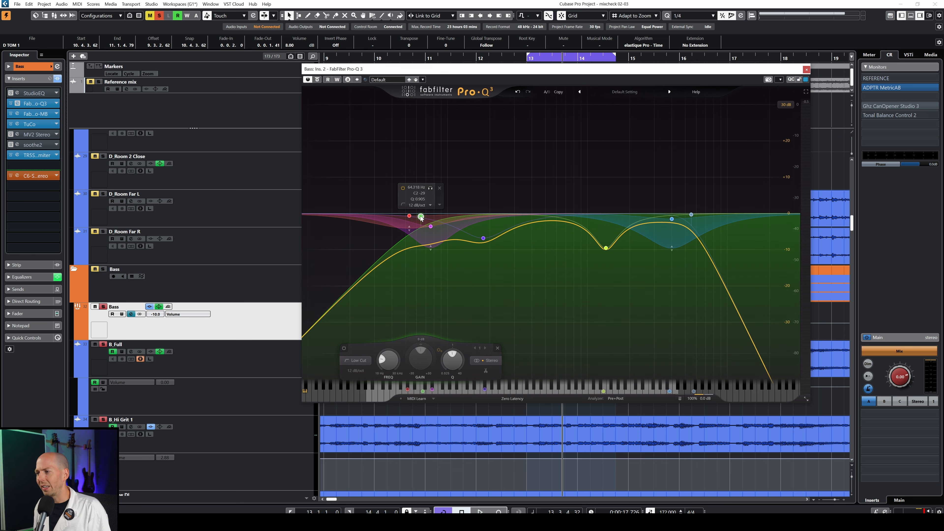
pyautogui.scroll(1, 417, 206)
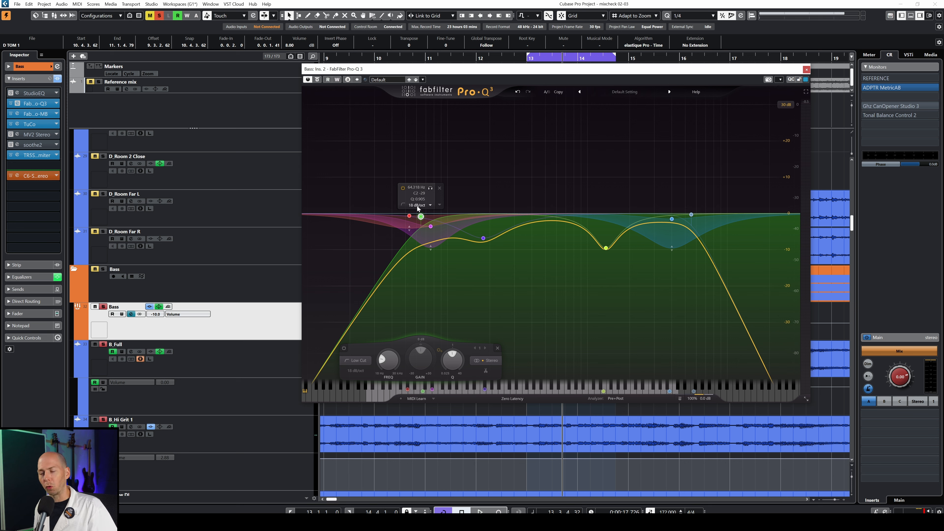
pyautogui.scroll(1, 417, 207)
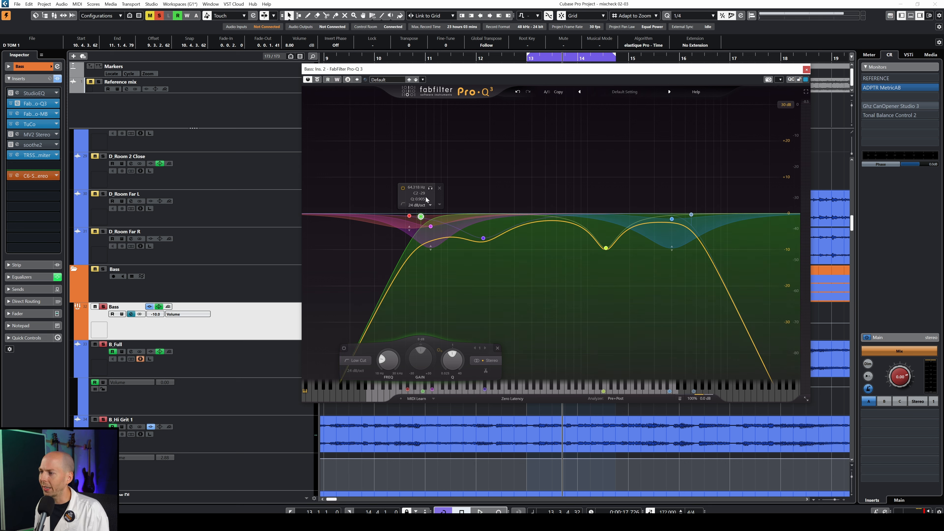
pyautogui.scroll(-2, 421, 206)
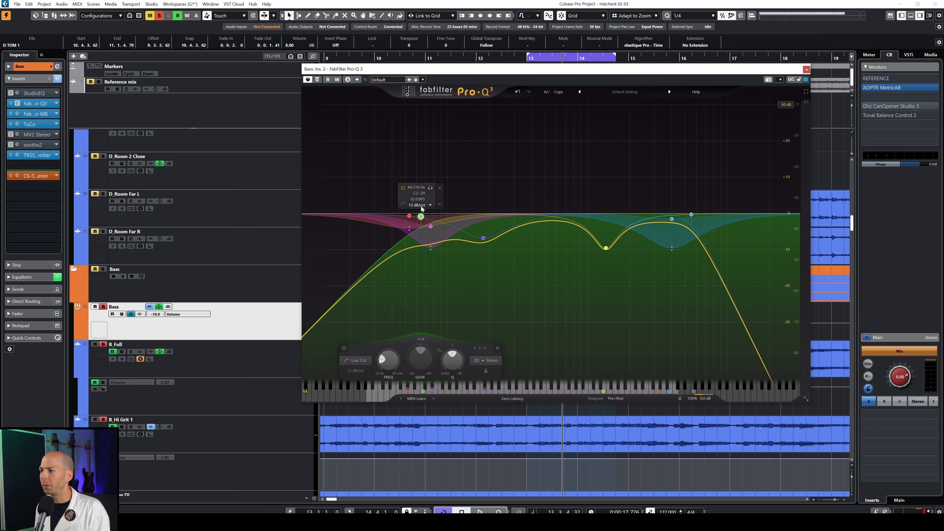
pyautogui.scroll(5, 420, 205)
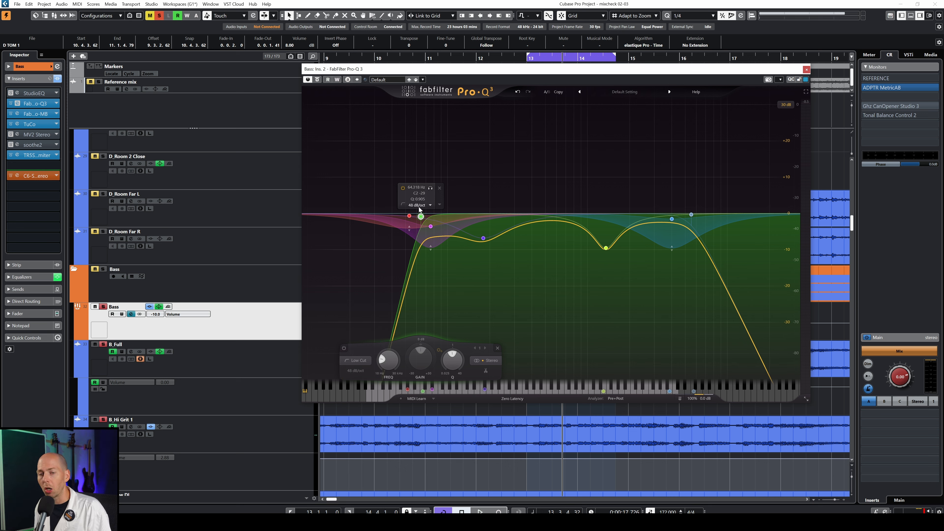
pyautogui.scroll(-4, 419, 206)
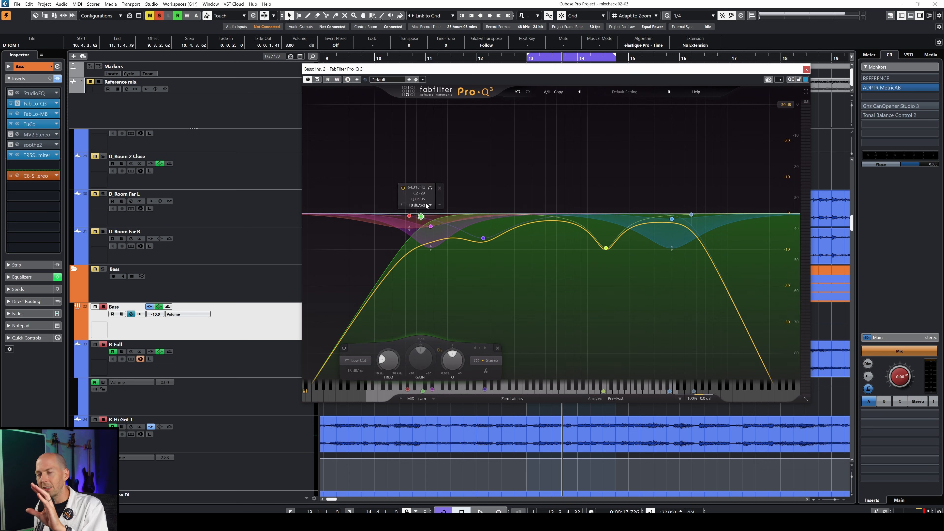
pyautogui.moveTo(425, 203)
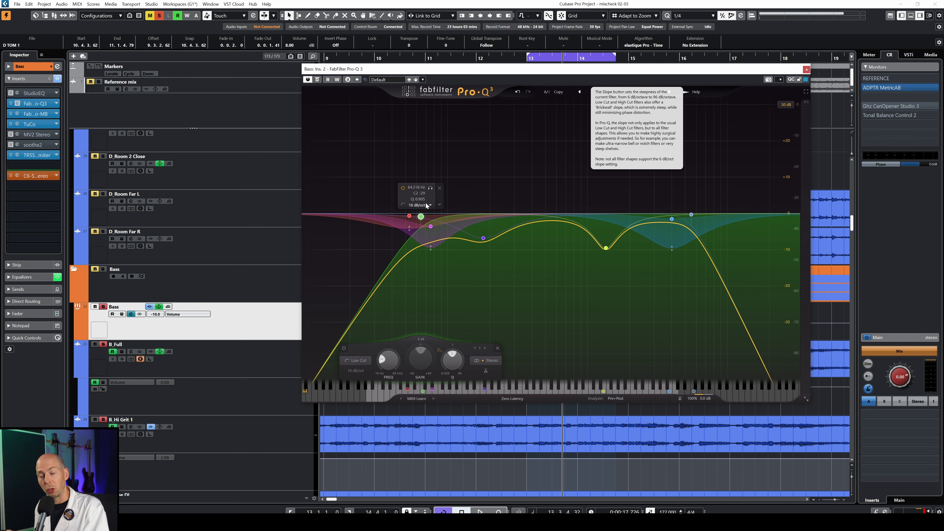
# Play the loop while raising the Bass EQ's low-cut frequency to about 178 Hz.
pyautogui.moveTo(407, 76); pyautogui.dragTo(415, 114)
pyautogui.press('space')
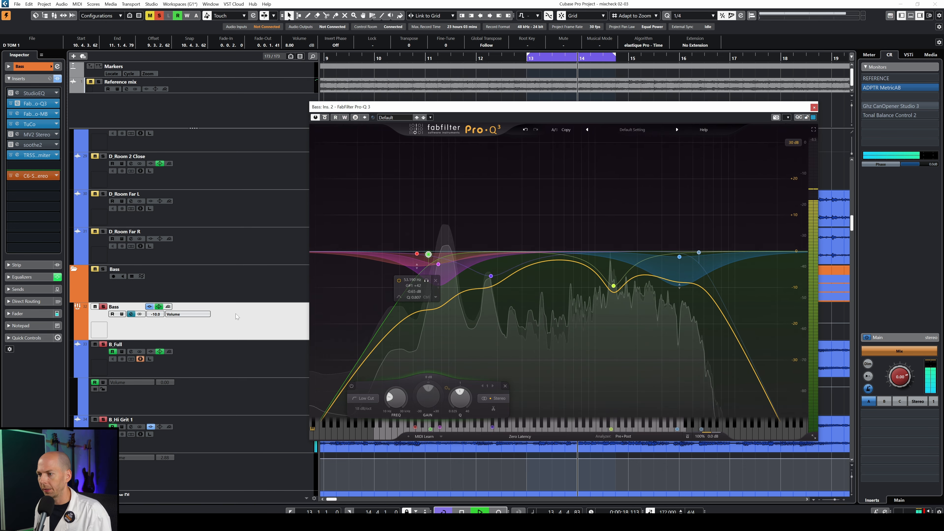
pyautogui.moveTo(428, 254); pyautogui.dragTo(490, 254)
pyautogui.press('space')
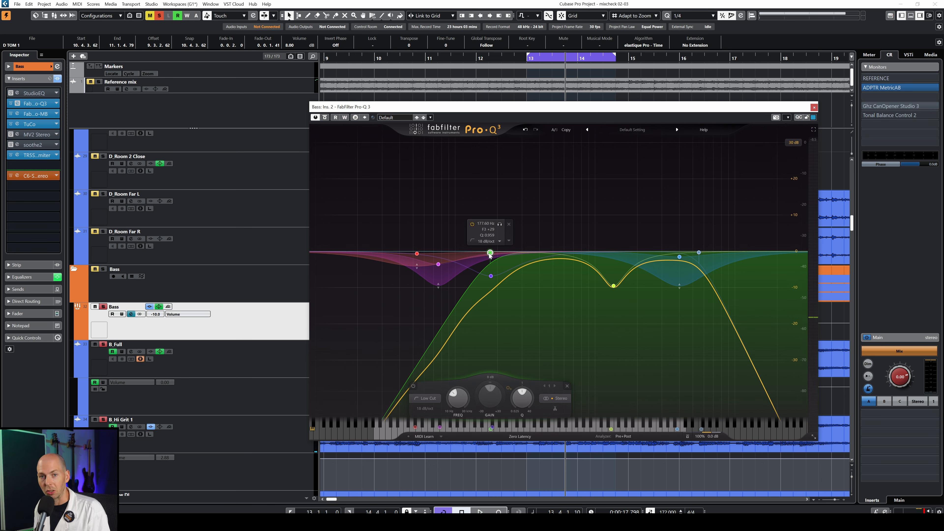
# Play the loop while lowering the Bass EQ's low-cut frequency to about 29 Hz.
pyautogui.press('space')
pyautogui.moveTo(490, 254); pyautogui.dragTo(382, 253)
pyautogui.press('space')
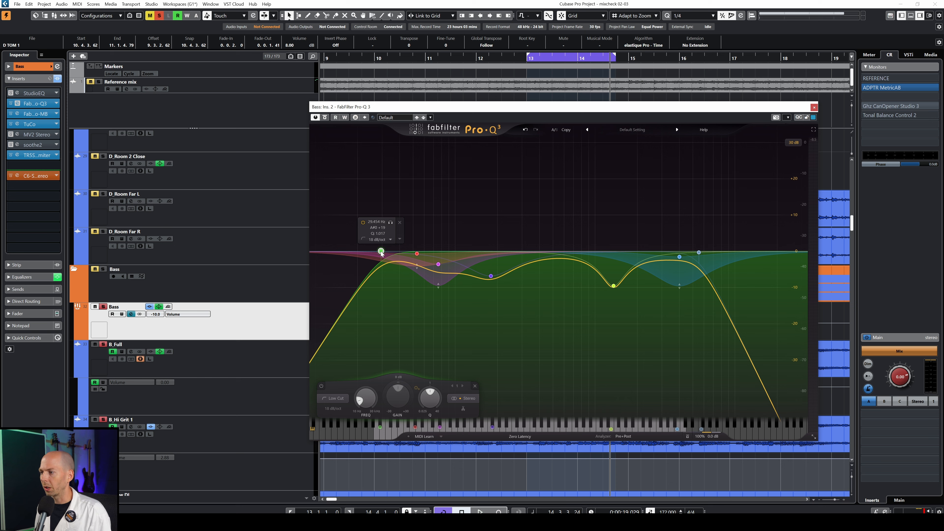
# Return the Bass EQ's low-cut frequency to about 64 Hz during playback.
pyautogui.press('space')
pyautogui.moveTo(382, 252); pyautogui.dragTo(428, 255)
pyautogui.press('space')
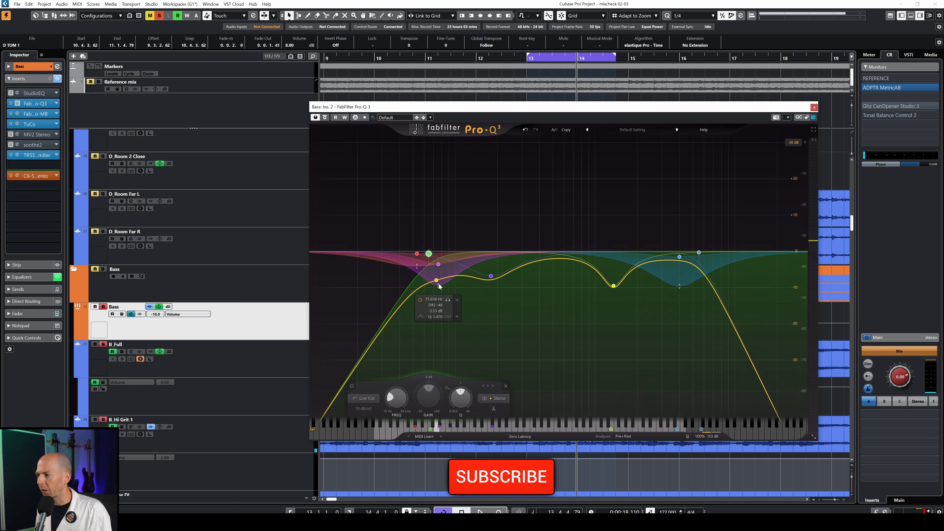
# Adjust the purple dynamic bell band on the Bass EQ to about 76.9 Hz and -2.8 dB gain.
pyautogui.click(438, 264)
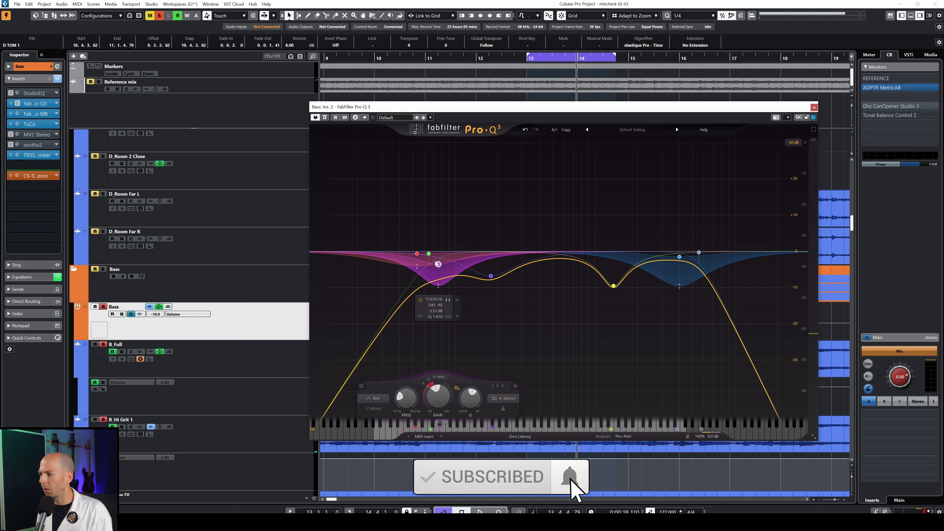
pyautogui.moveTo(439, 265)
pyautogui.mouseDown()
pyautogui.moveTo(439, 235)
pyautogui.moveTo(439, 262)
pyautogui.mouseUp()
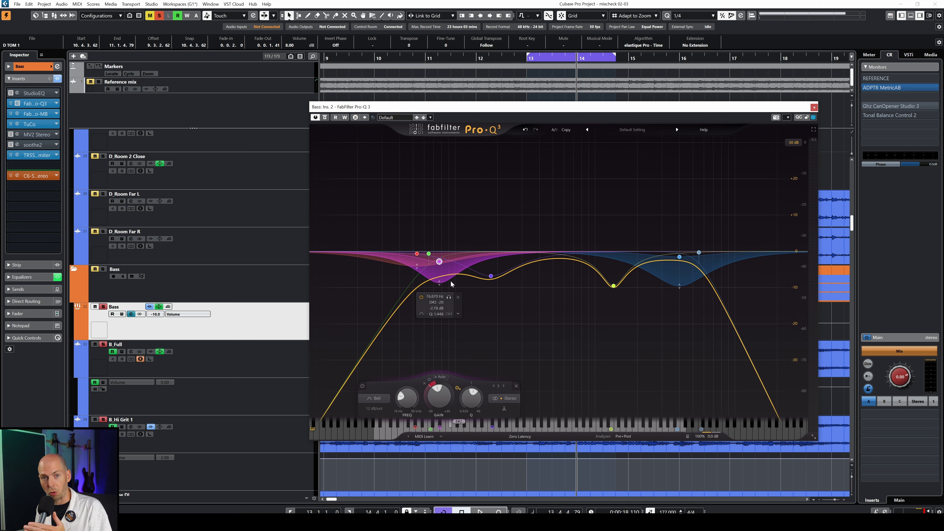
# Overlay the Kick spectrum in the Bass EQ's analyzer and play the loop to compare the low-frequency peaks.
pyautogui.click(623, 436)
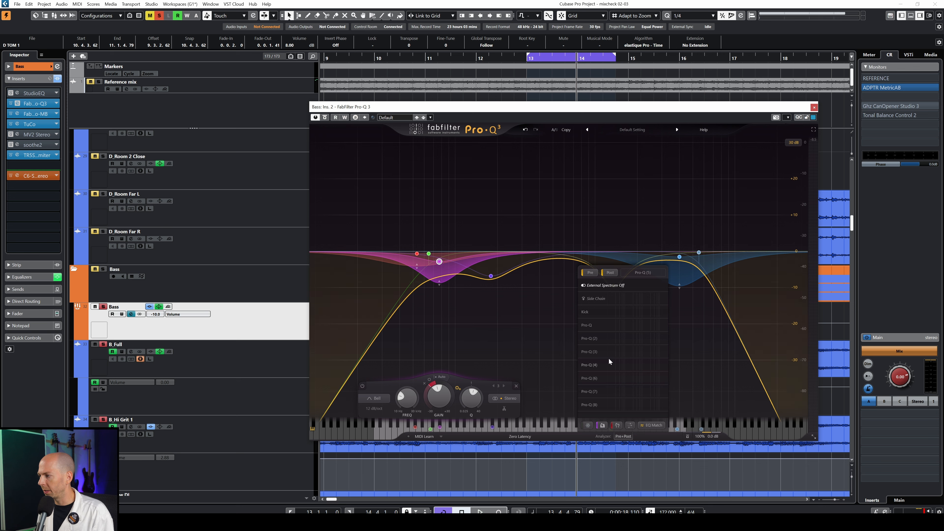
pyautogui.click(588, 312)
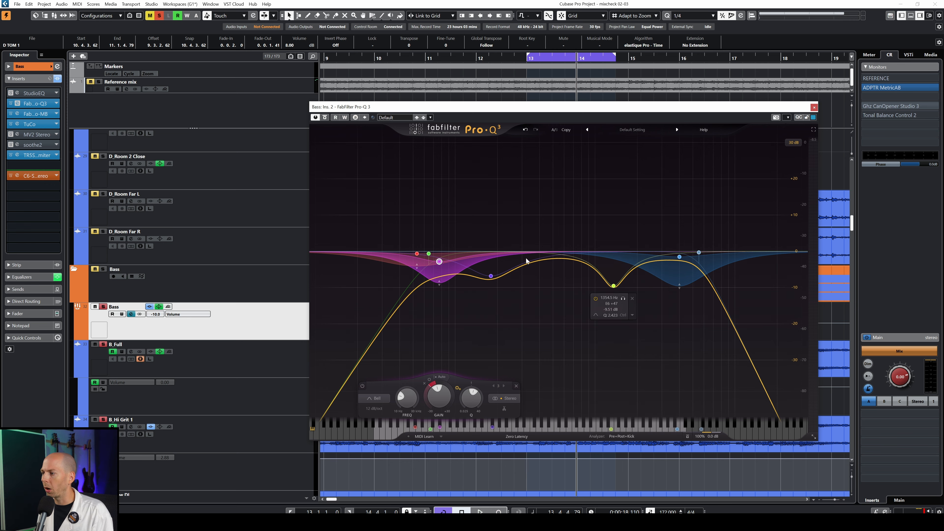
pyautogui.scroll(10, 194, 289)
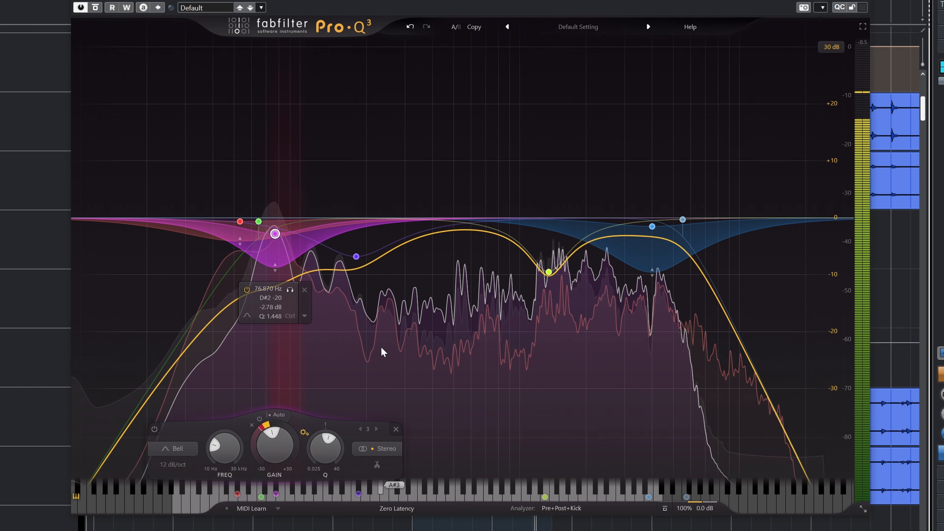
pyautogui.moveTo(266, 318)
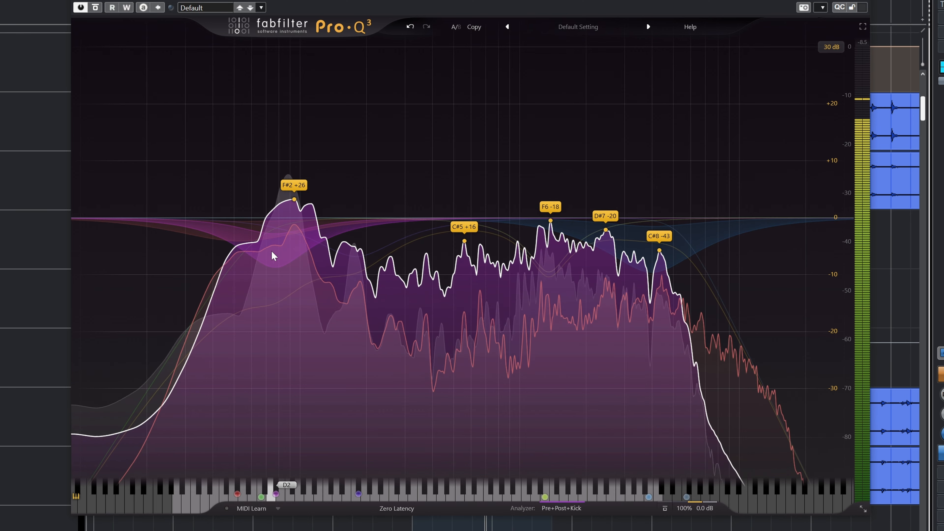
pyautogui.press('space')
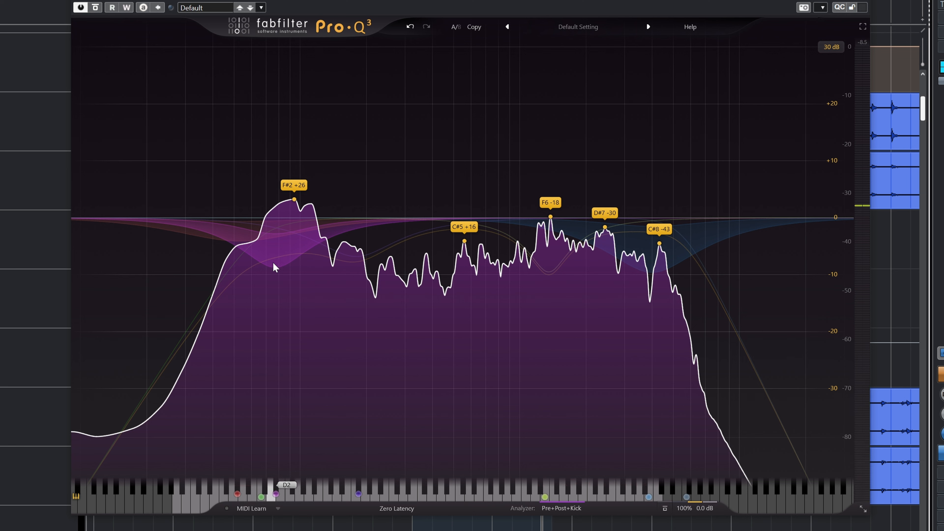
pyautogui.click(413, 177)
# Raise the purple dynamic bell band on the Bass EQ to about 78 Hz and +5.6 dB gain.
pyautogui.moveTo(283, 231)
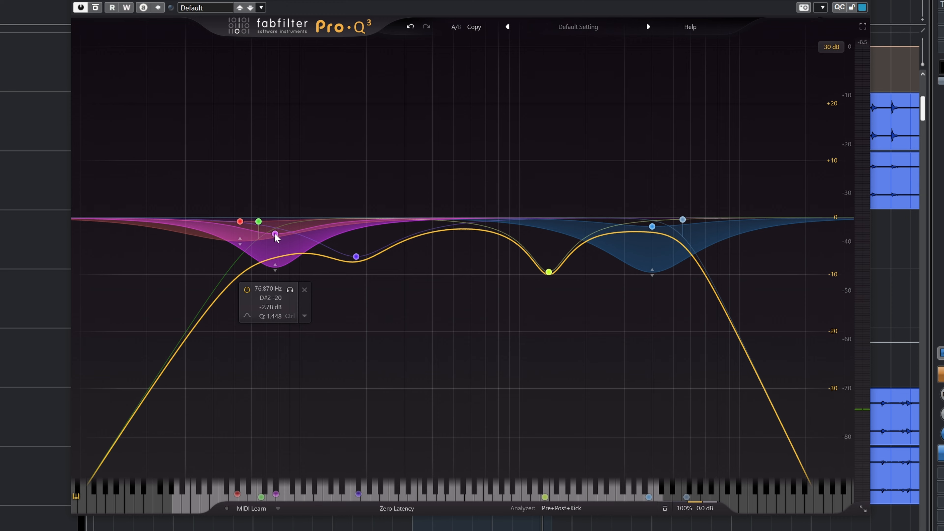
pyautogui.click(274, 267)
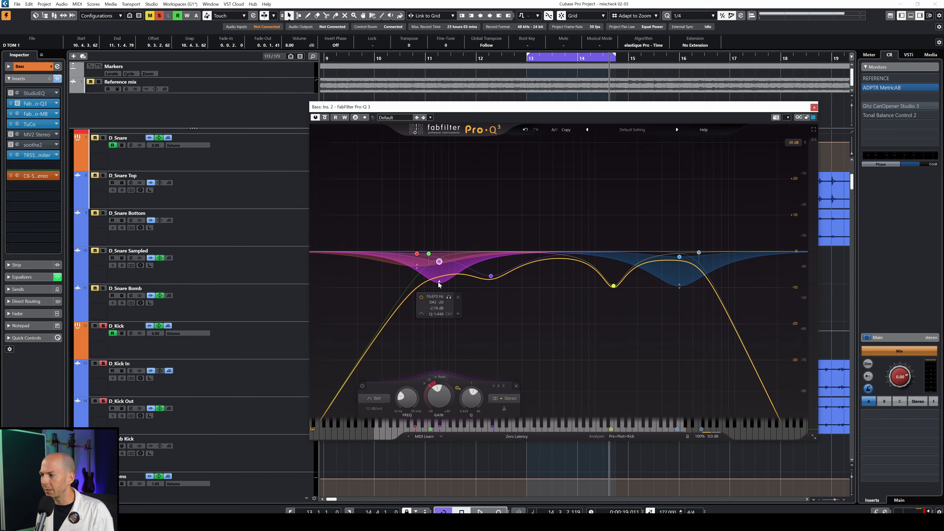
pyautogui.moveTo(439, 283)
pyautogui.mouseDown()
pyautogui.moveTo(439, 262)
pyautogui.moveTo(439, 282)
pyautogui.mouseUp()
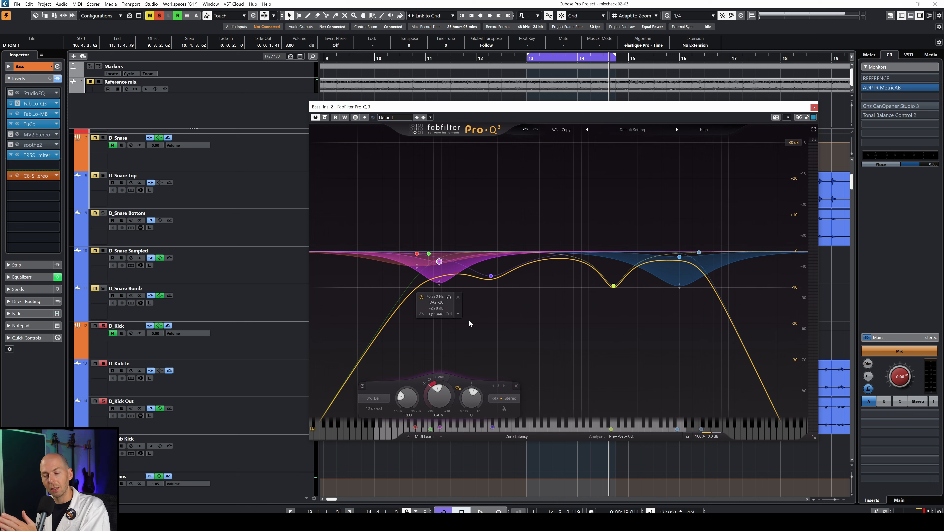
pyautogui.moveTo(443, 260); pyautogui.dragTo(446, 239)
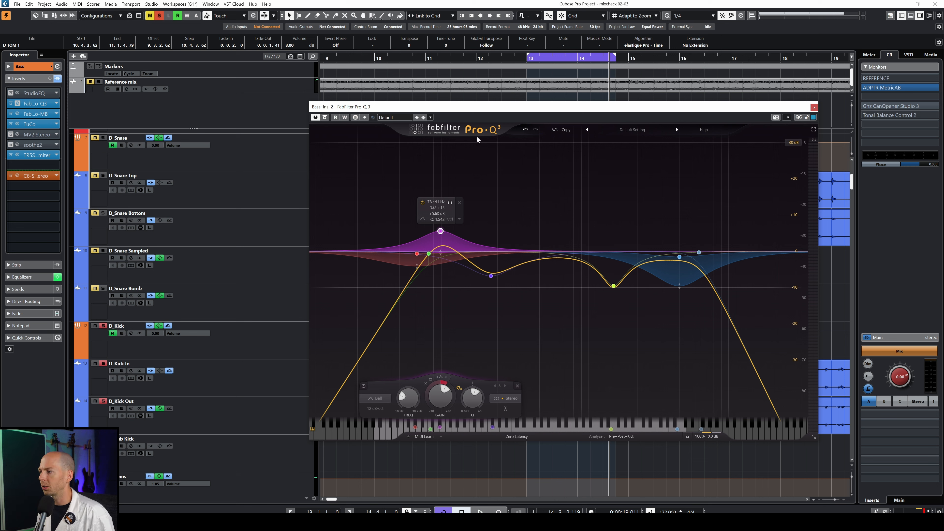
# Undo the last gain change of the purple dynamic bell band on the Bass EQ.
pyautogui.click(525, 129)
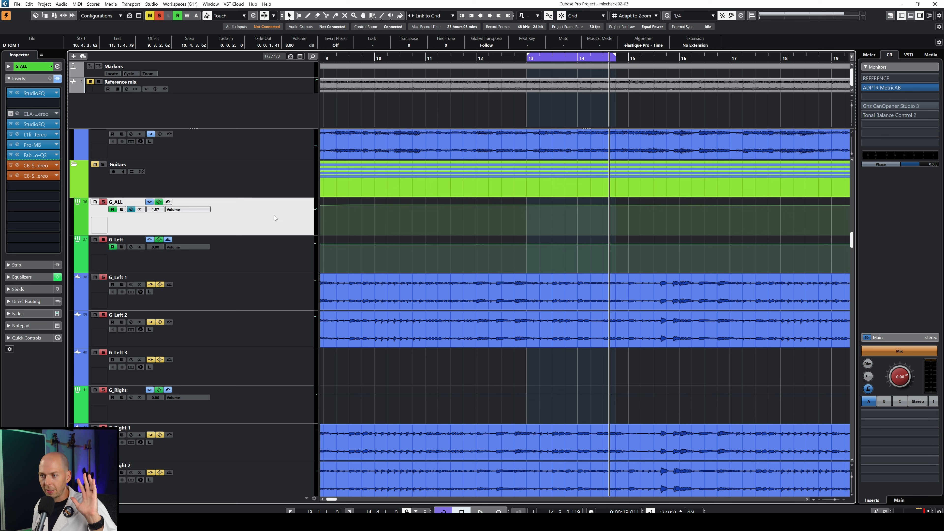
# Open the first StudioEQ on the G_ALL guitar group and compare playback with the EQ bypassed and active.
pyautogui.click(33, 93)
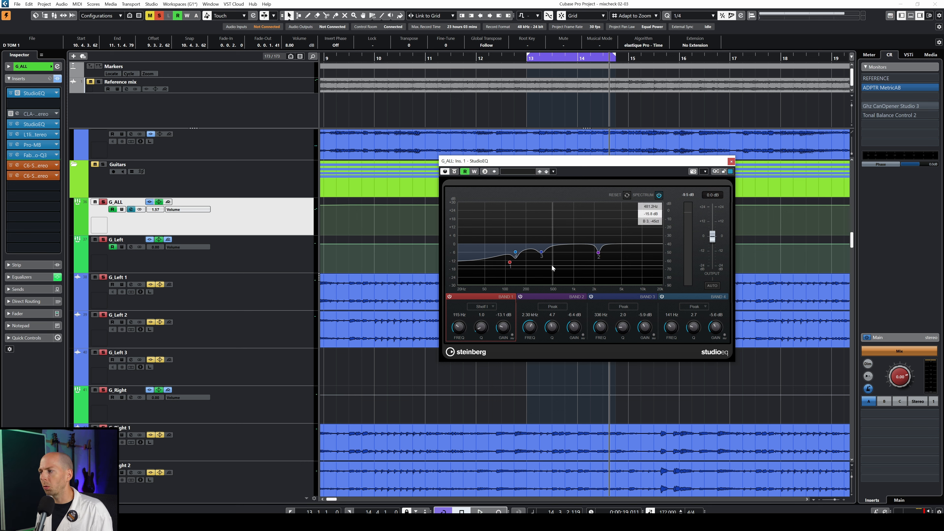
pyautogui.press('space')
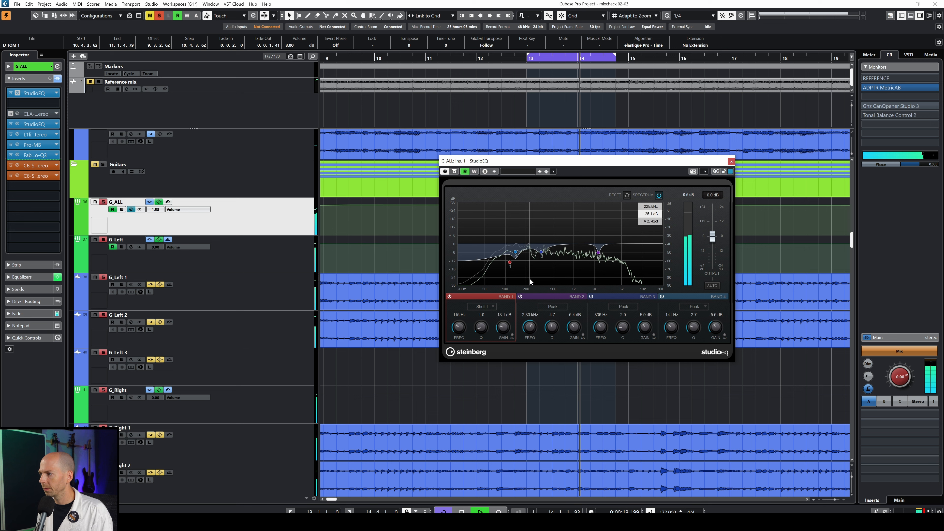
pyautogui.click(454, 173)
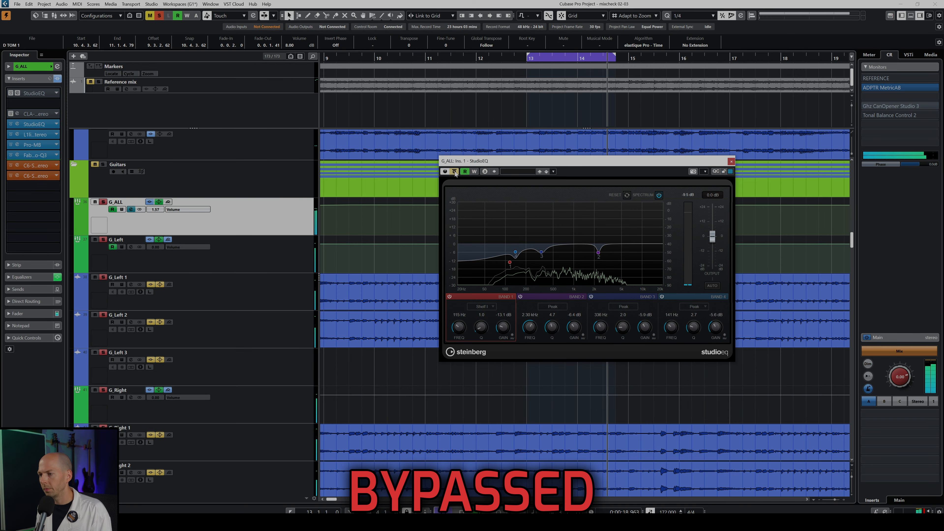
pyautogui.click(455, 172)
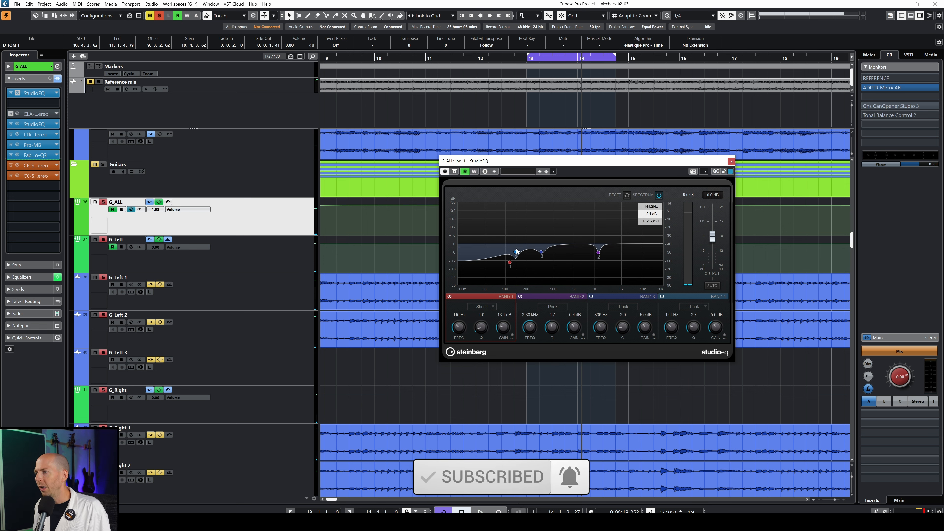
# Boost band 4 of the G_ALL StudioEQ to about 134 Hz and 20.4 dB while listening to the loop.
pyautogui.moveTo(516, 255); pyautogui.dragTo(515, 233)
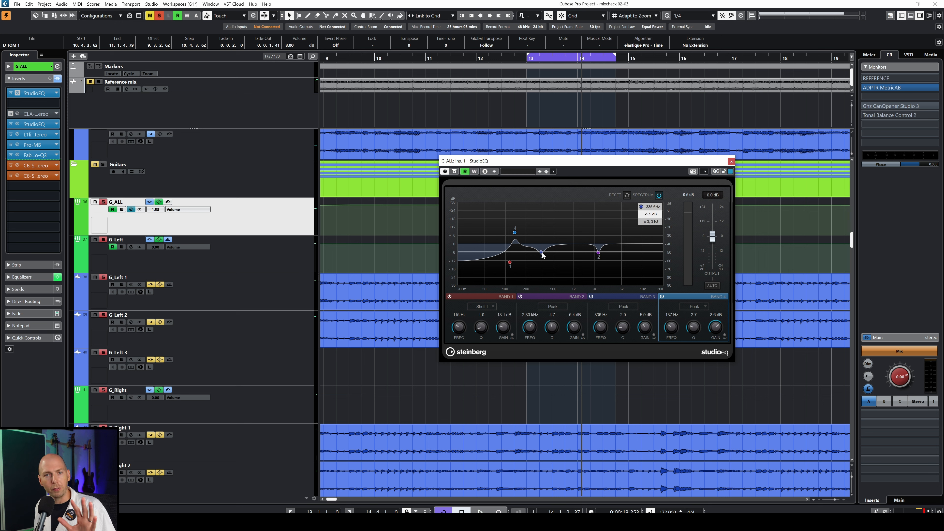
pyautogui.press('space')
pyautogui.moveTo(515, 234); pyautogui.dragTo(515, 217)
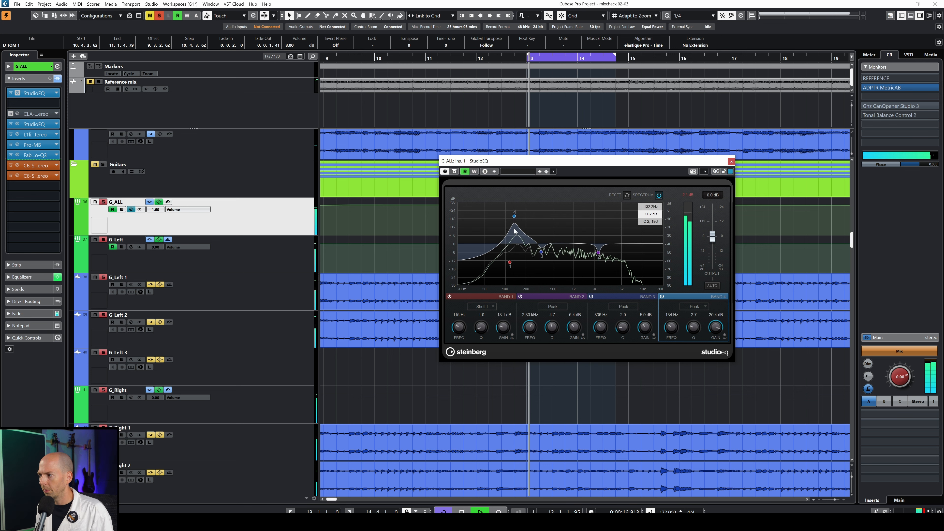
pyautogui.press('space')
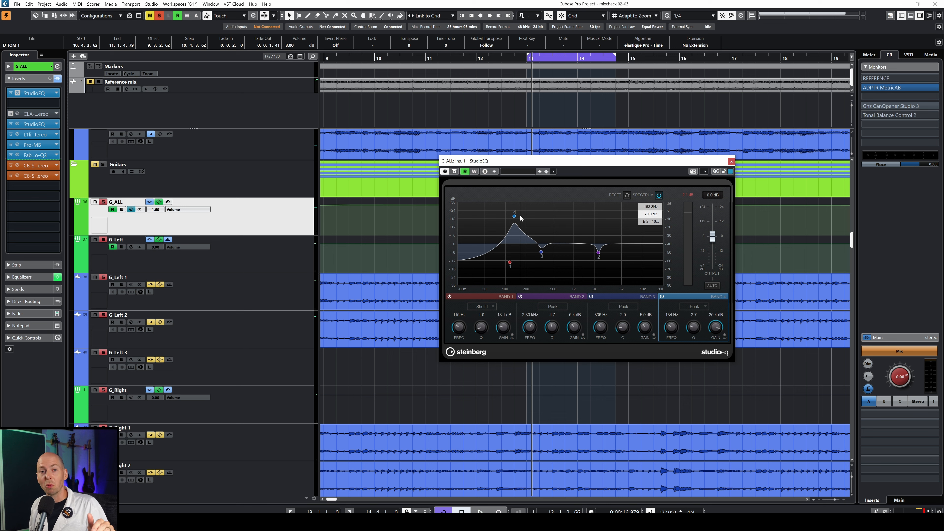
# Lower band 4 of the guitar StudioEQ back into a cut of about -5.4 dB at 134 Hz during playback.
pyautogui.press('space')
pyautogui.moveTo(514, 217); pyautogui.dragTo(522, 263)
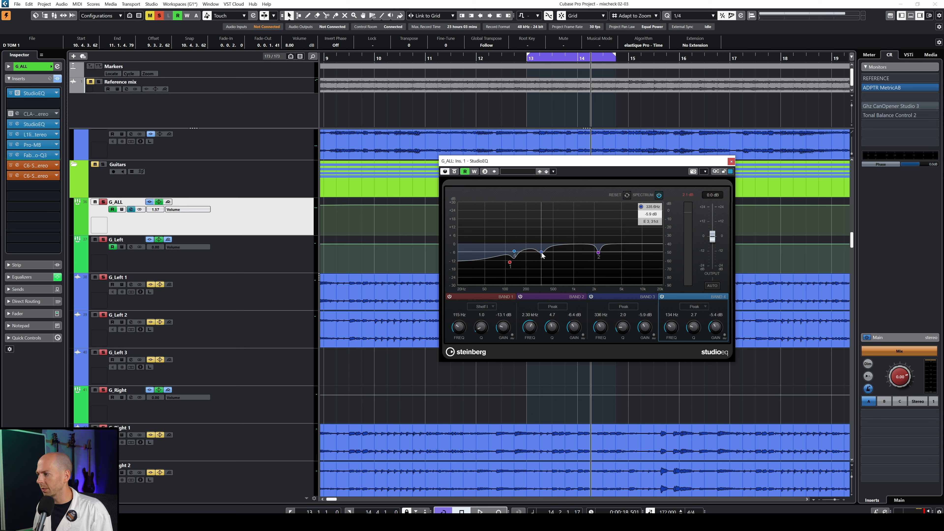
# Boost band 3 of the guitar StudioEQ to about 15.5 dB at 338 Hz during playback.
pyautogui.press('space')
pyautogui.moveTo(542, 253); pyautogui.dragTo(543, 222)
pyautogui.press('space')
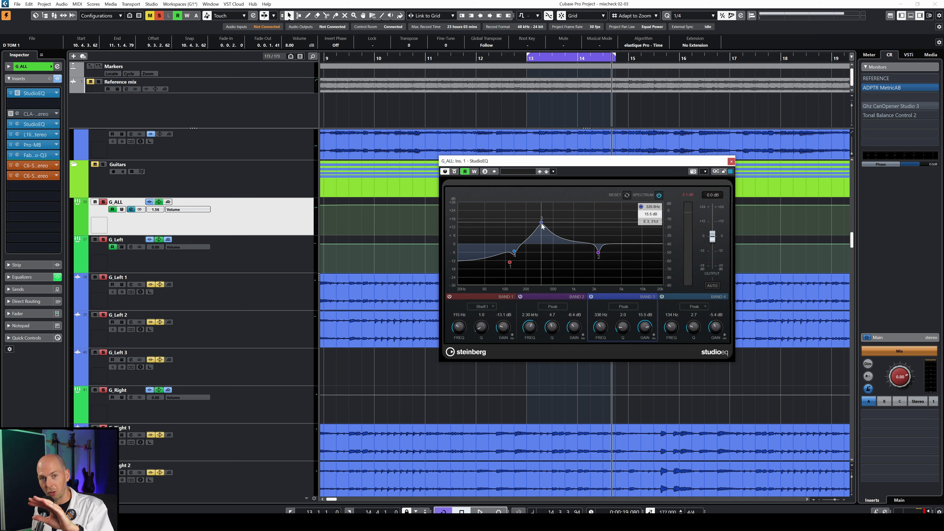
# Cut band 3 of the guitar StudioEQ deeply to about -12.1 dB while the loop plays.
pyautogui.press('space')
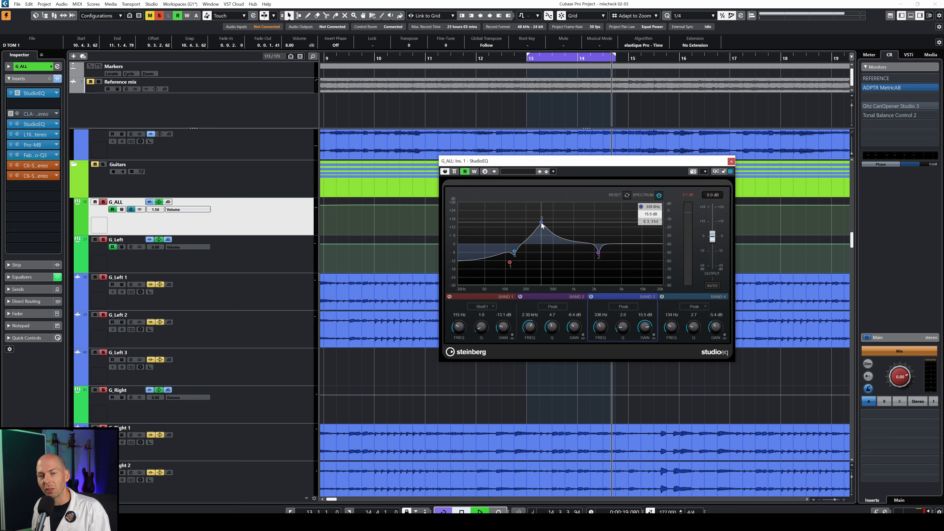
pyautogui.moveTo(542, 223); pyautogui.dragTo(541, 262)
pyautogui.press('space')
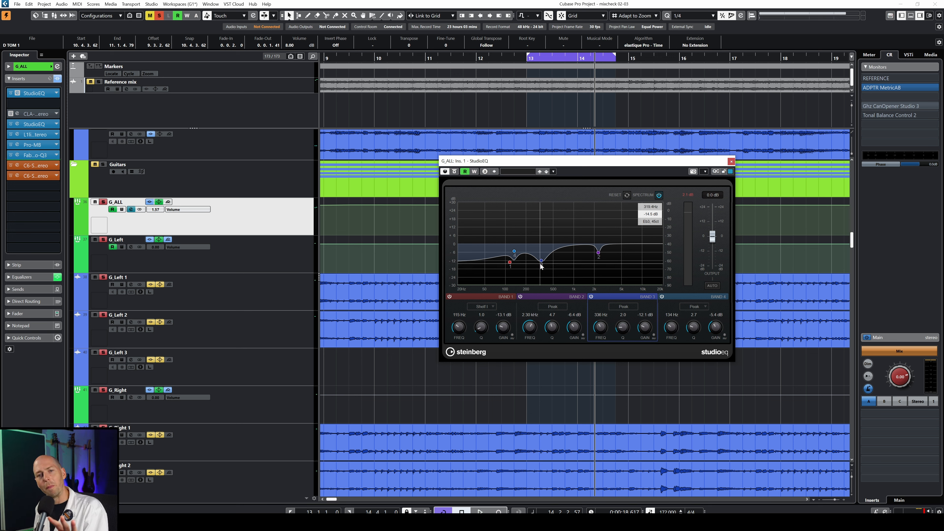
# Raise the guitar StudioEQ's band 3 gain to about 1.6 dB, and settle it at about -8.0 dB during playback.
pyautogui.moveTo(542, 262); pyautogui.dragTo(542, 242)
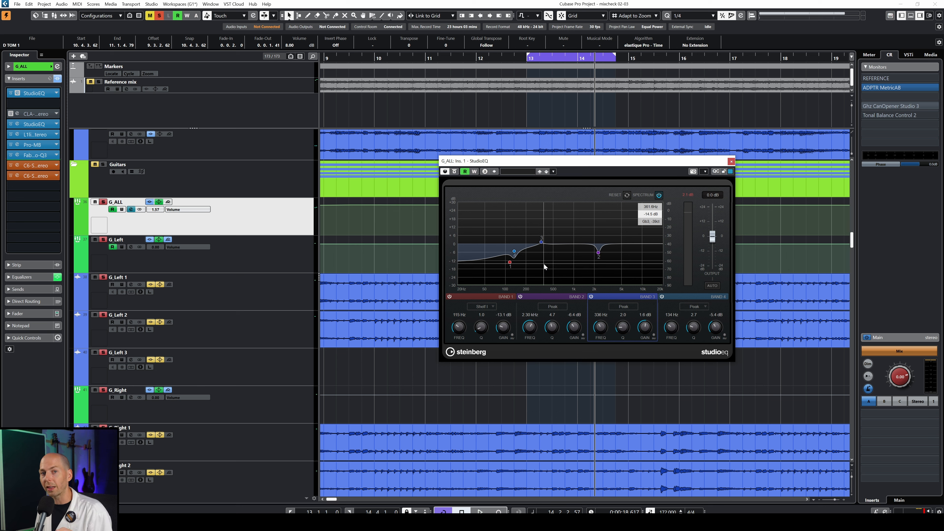
pyautogui.press('space')
pyautogui.moveTo(542, 242)
pyautogui.mouseDown()
pyautogui.moveTo(542, 226)
pyautogui.moveTo(541, 256)
pyautogui.mouseUp()
pyautogui.press('space')
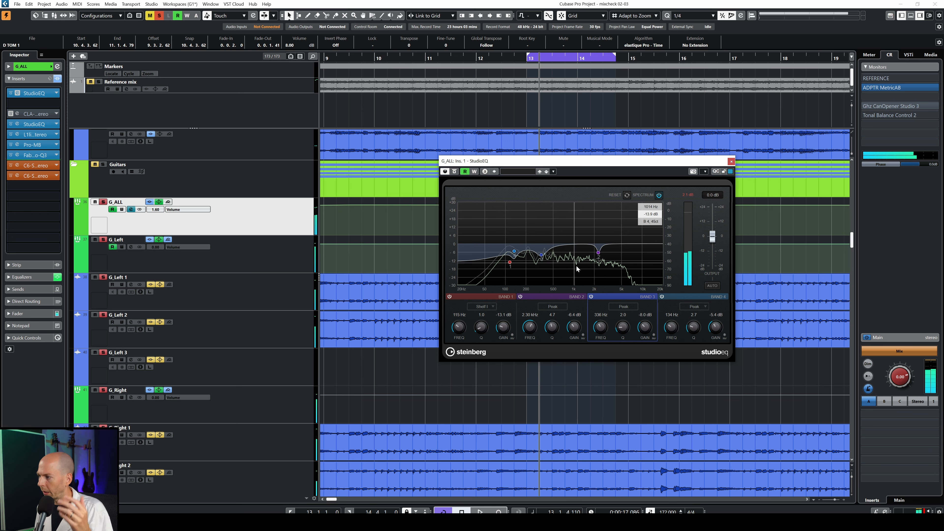
# Close the guitar StudioEQ and bring up the channel equalizer of the V_Main vocal track.
pyautogui.click(731, 161)
pyautogui.scroll(-6, 408, 348)
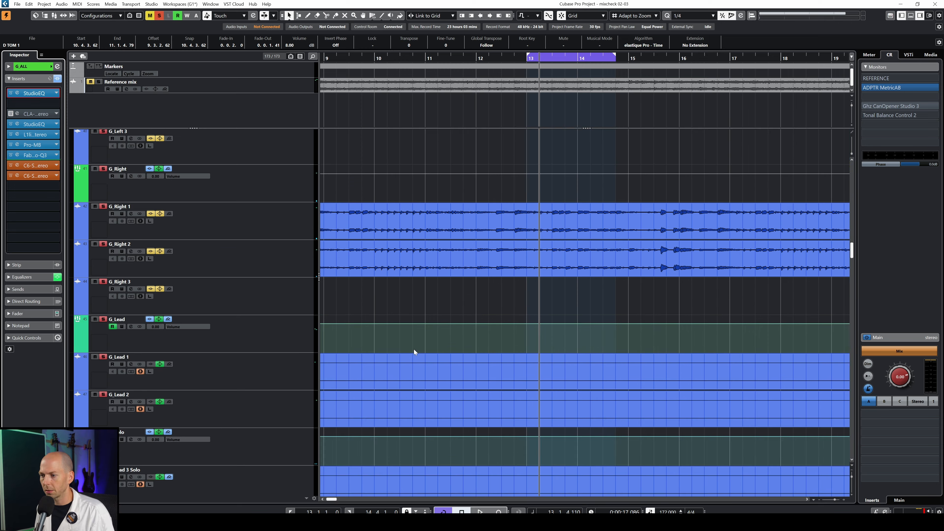
pyautogui.scroll(-10, 414, 349)
pyautogui.scroll(2, 413, 349)
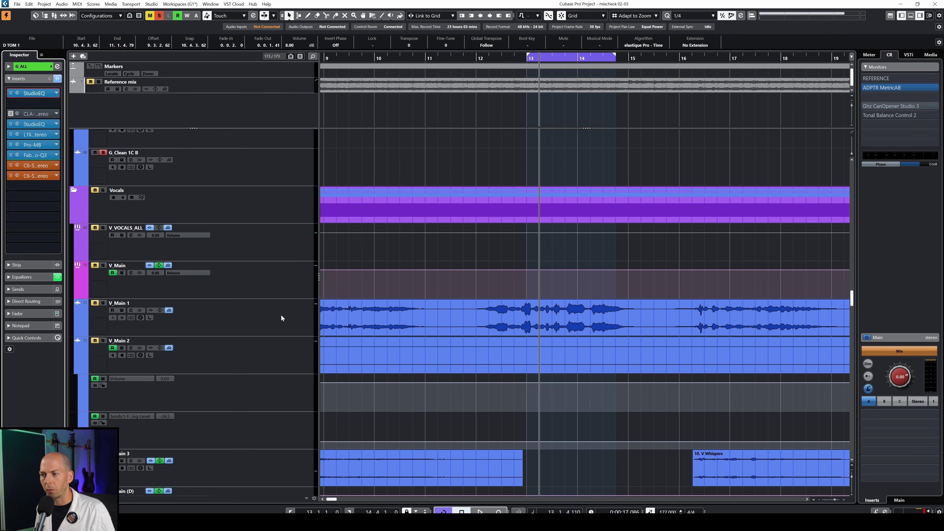
pyautogui.click(273, 285)
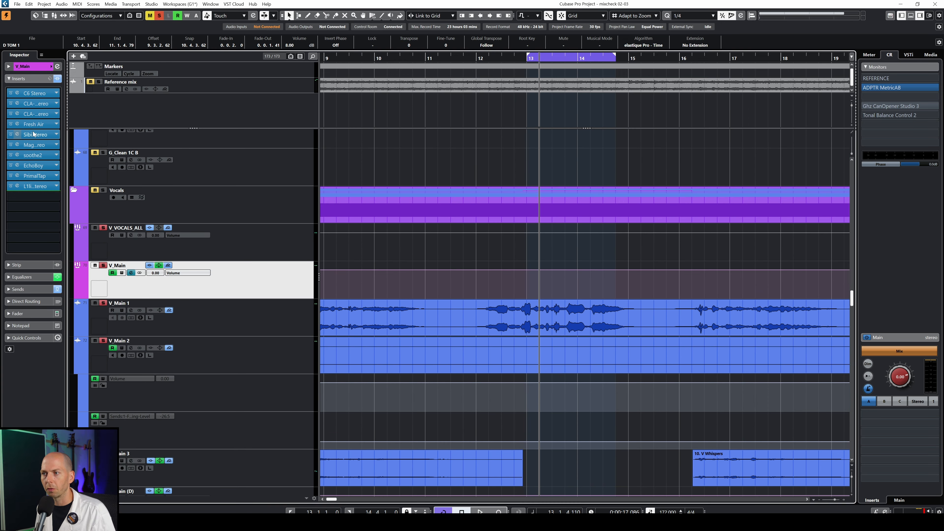
pyautogui.click(30, 277)
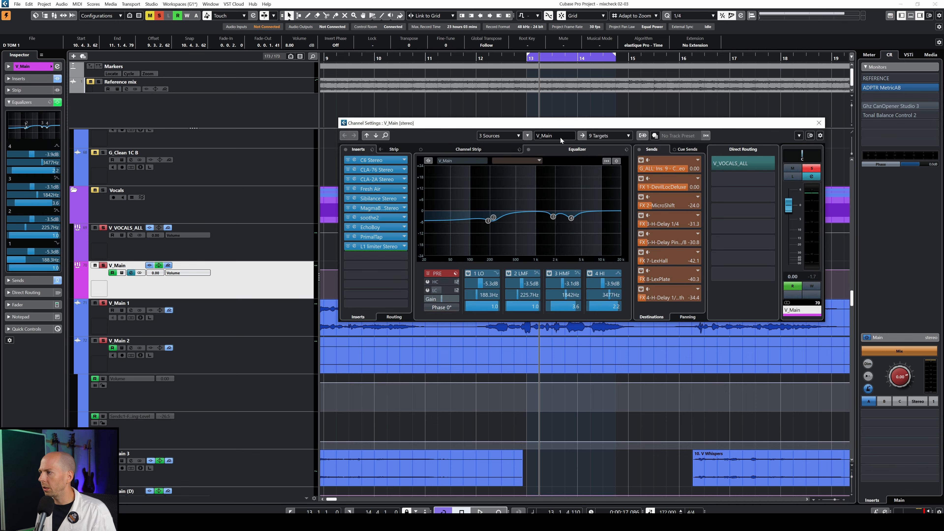
pyautogui.moveTo(560, 137); pyautogui.dragTo(542, 168)
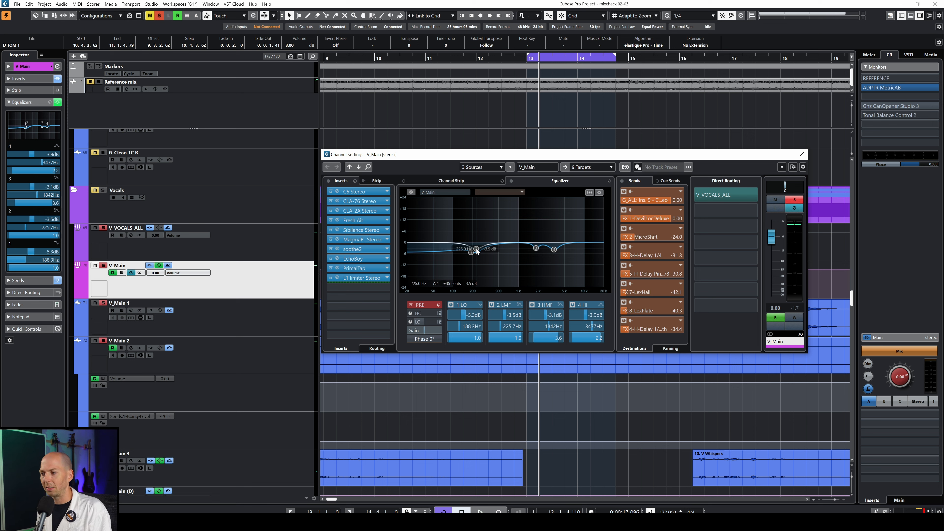
# Play the vocal section and compare V_Main with its channel equalizer bypassed and active.
pyautogui.press('space')
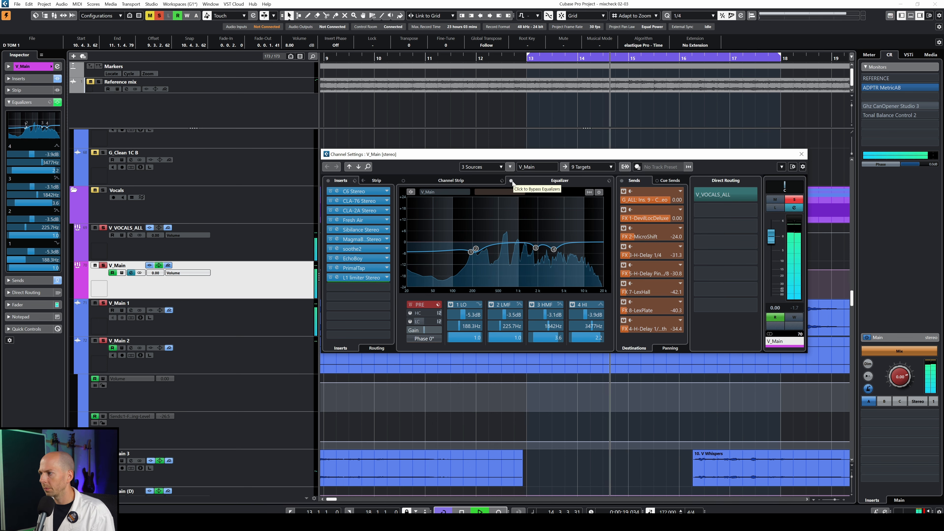
pyautogui.click(512, 181)
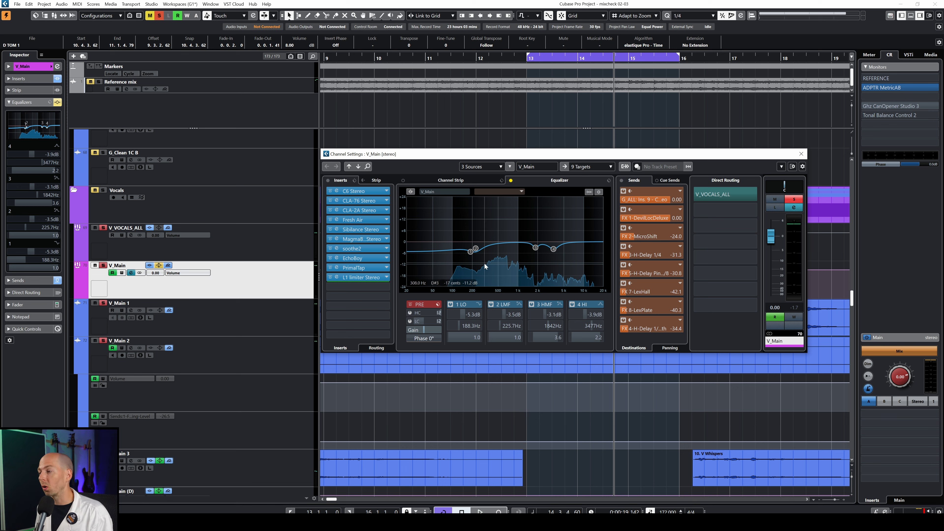
pyautogui.click(511, 181)
pyautogui.press('space')
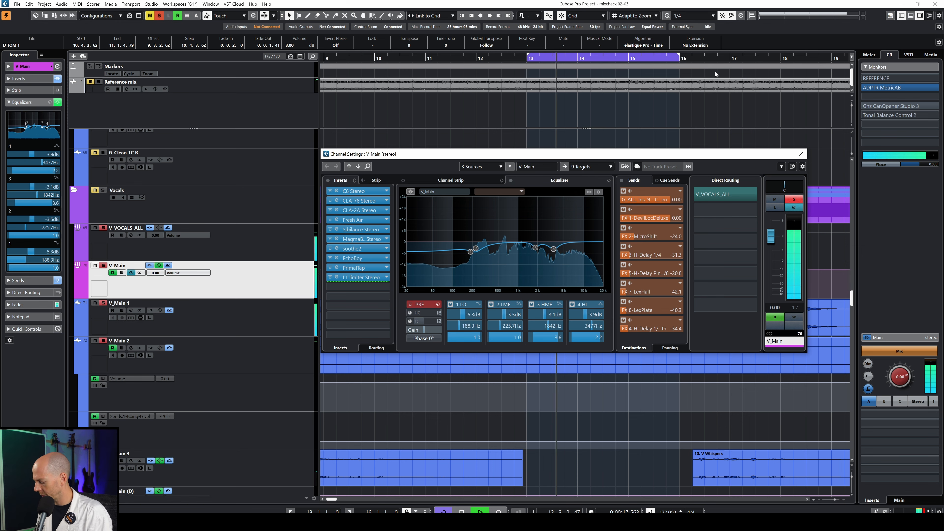
pyautogui.press('space')
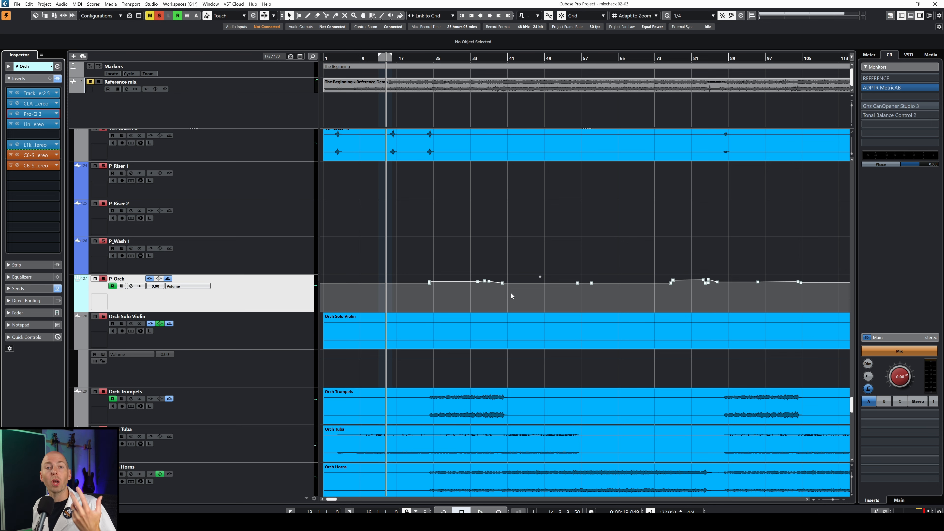
# Open the Orch Horns channel equalizer and compare it bypassed and active, playing from about bar 25.
pyautogui.scroll(-2, 498, 417)
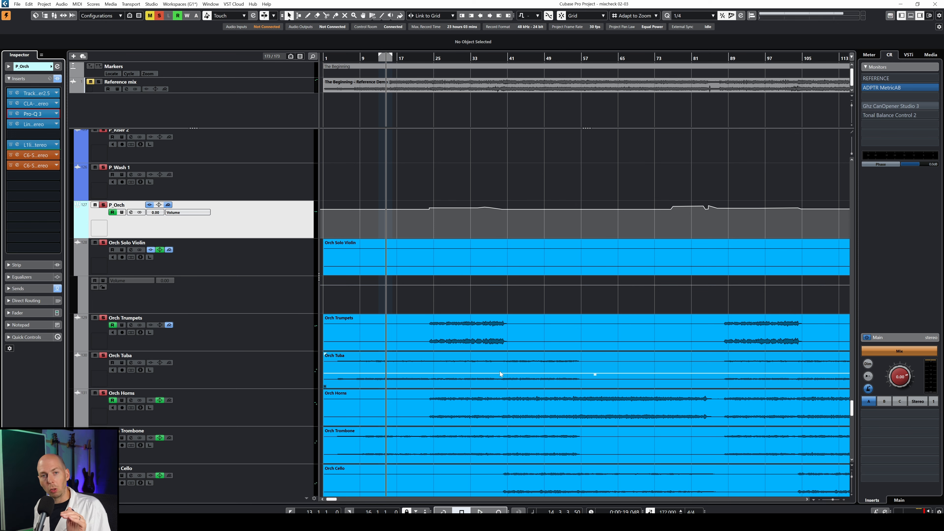
pyautogui.scroll(-2, 500, 355)
pyautogui.click(434, 58)
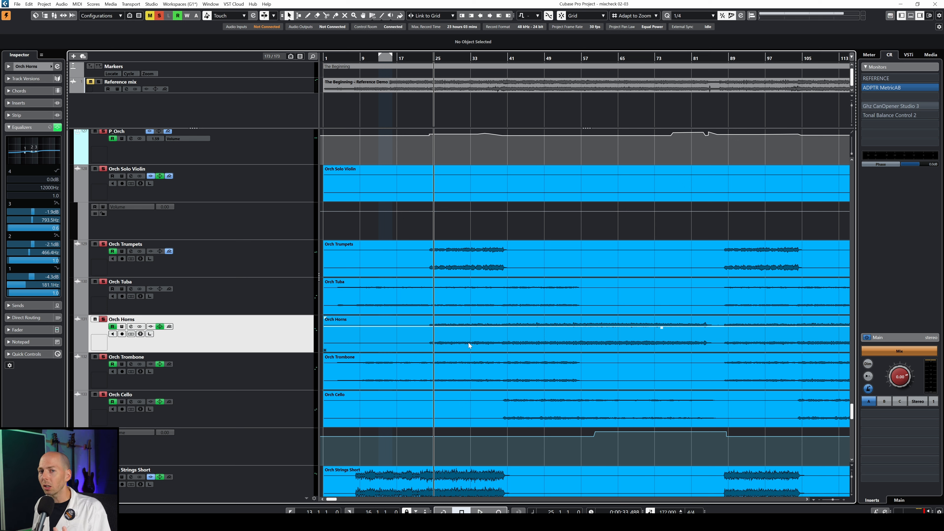
pyautogui.press('e')
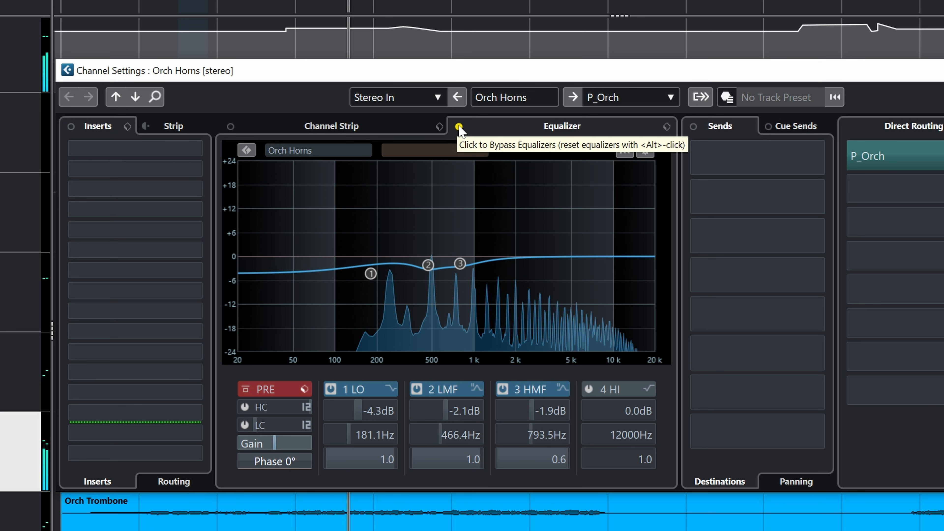
pyautogui.click(459, 127)
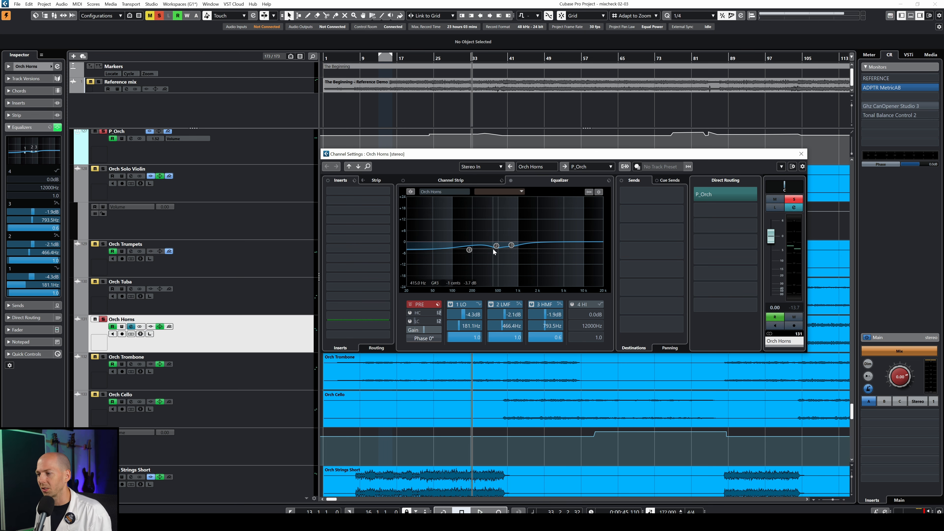
# Close the Orch Horns channel settings and open those of the Orch Trombone track to view its EQ.
pyautogui.click(57, 67)
pyautogui.press('Down')
pyautogui.click(58, 67)
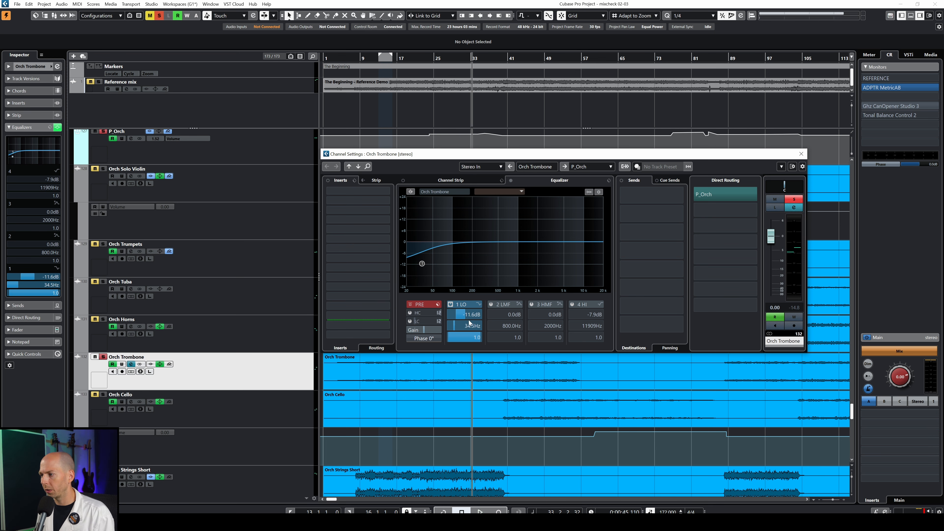
# Switch from the Orch Trombone channel settings to the Orch Cello's and view its EQ curve.
pyautogui.click(57, 66)
pyautogui.press('Down')
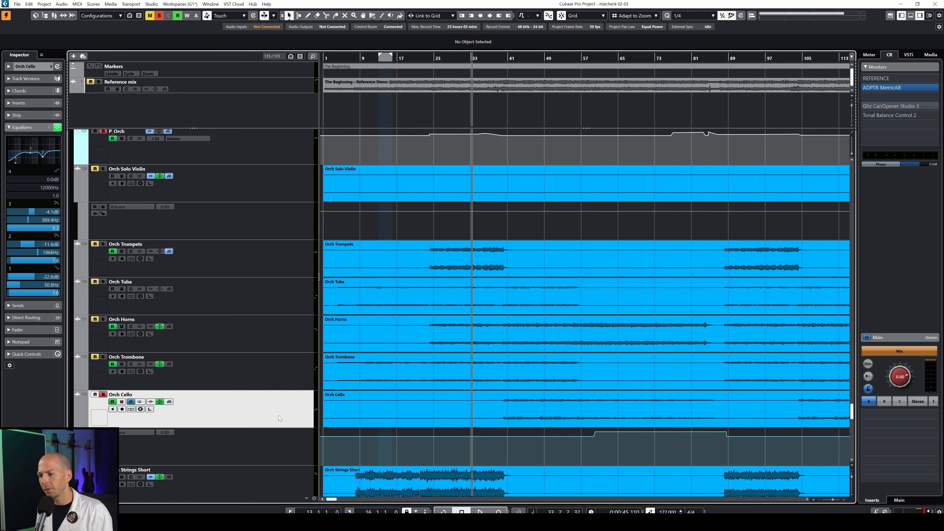
pyautogui.click(57, 66)
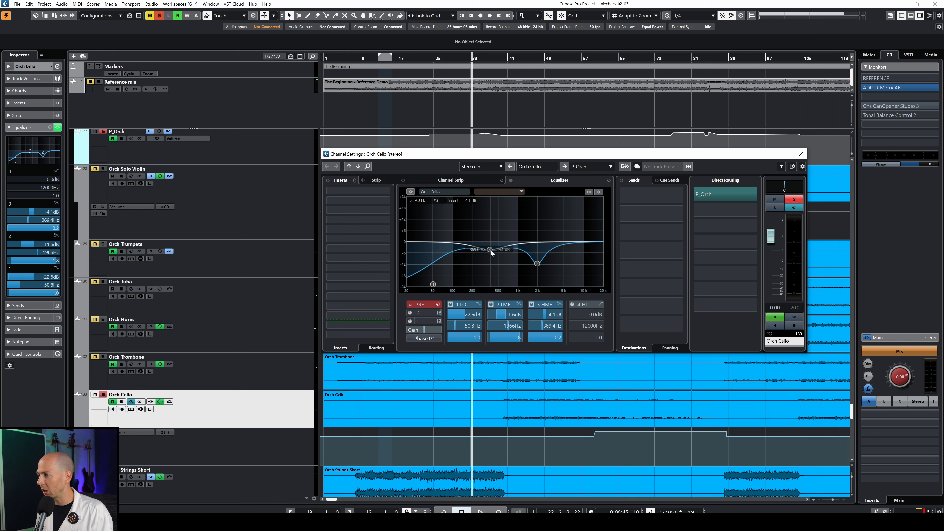
# Play from about bar 43 with the Orch Cello equalizer bypassed, and continue with it active to compare.
pyautogui.click(511, 180)
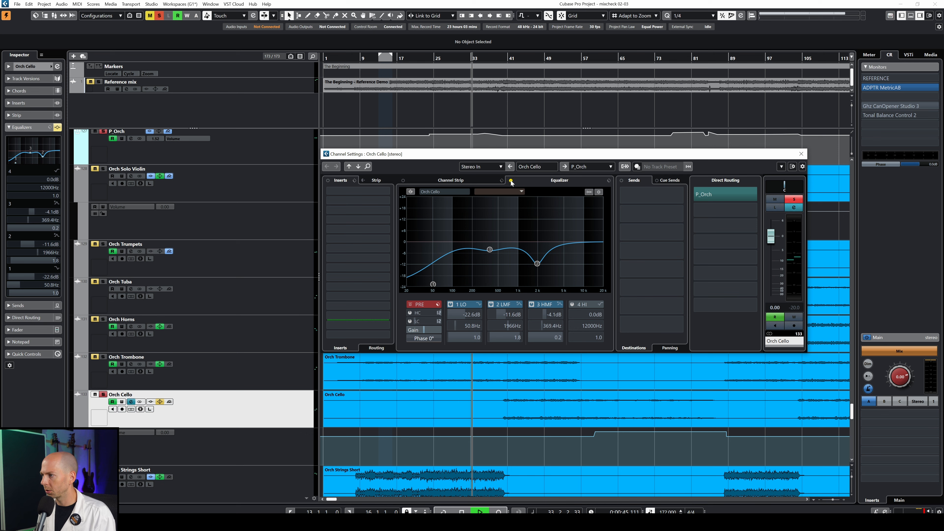
pyautogui.click(518, 58)
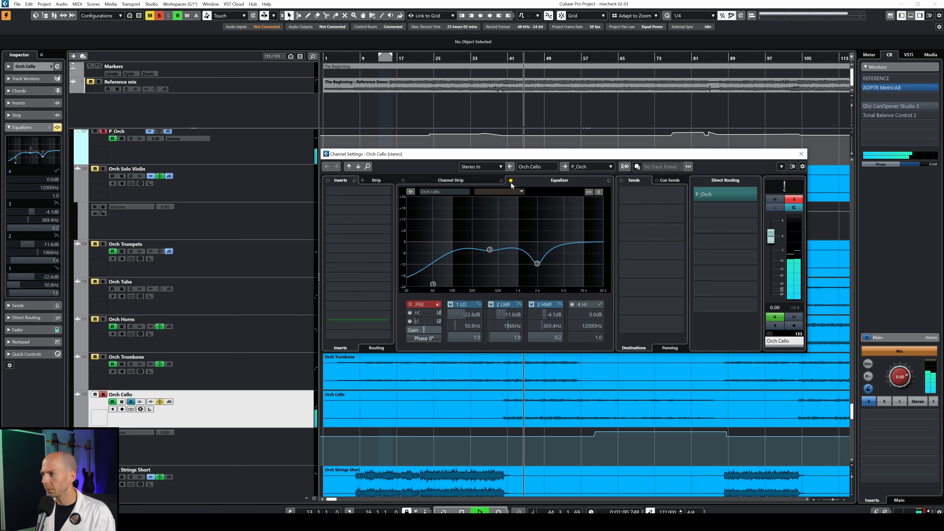
pyautogui.press('space')
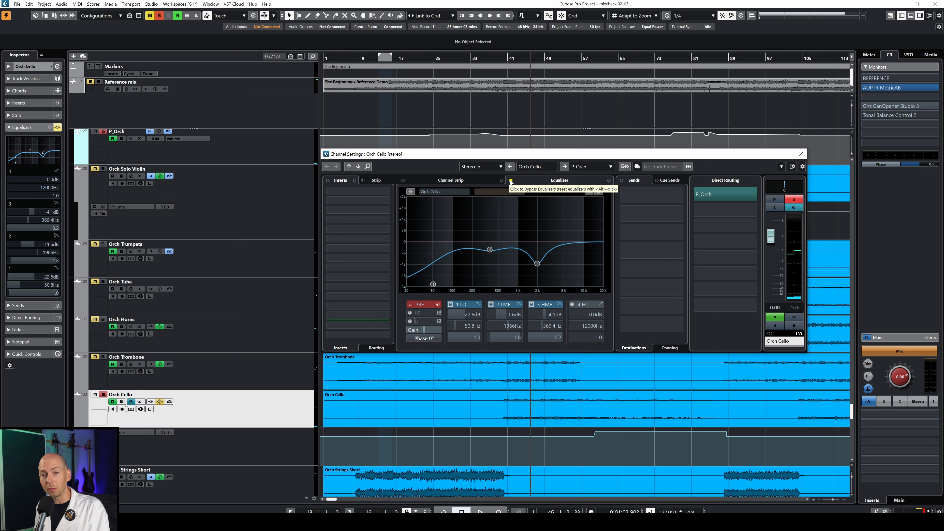
pyautogui.click(511, 181)
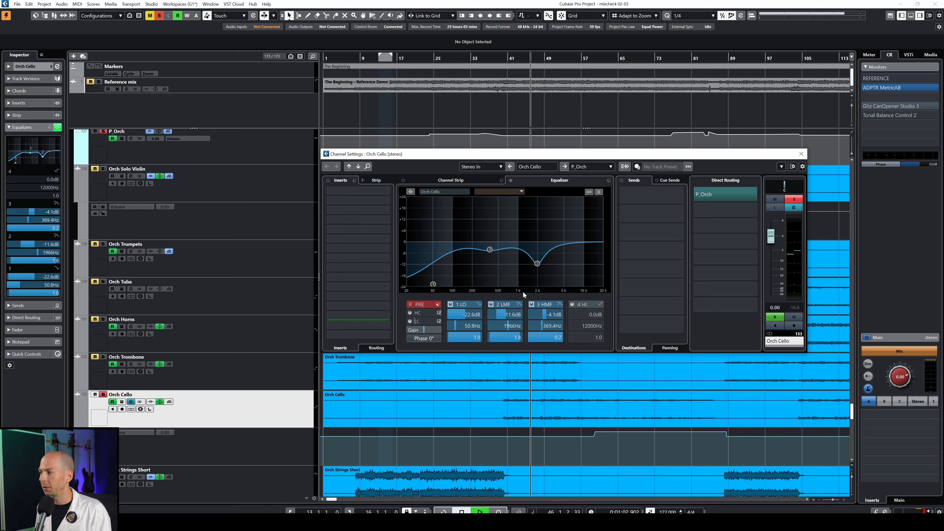
pyautogui.press('space')
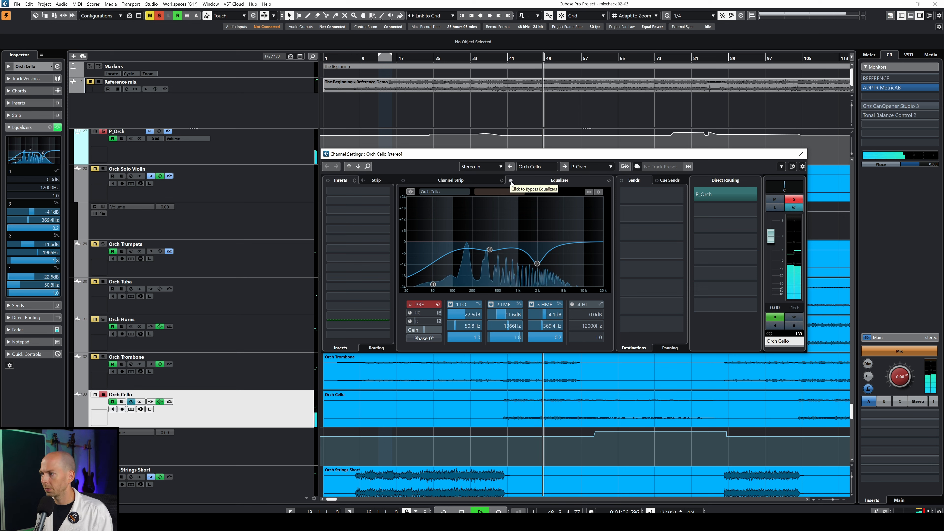
# Compare the Orch Cello equalizer bypassed and active once more during playback, and stop playback.
pyautogui.click(510, 181)
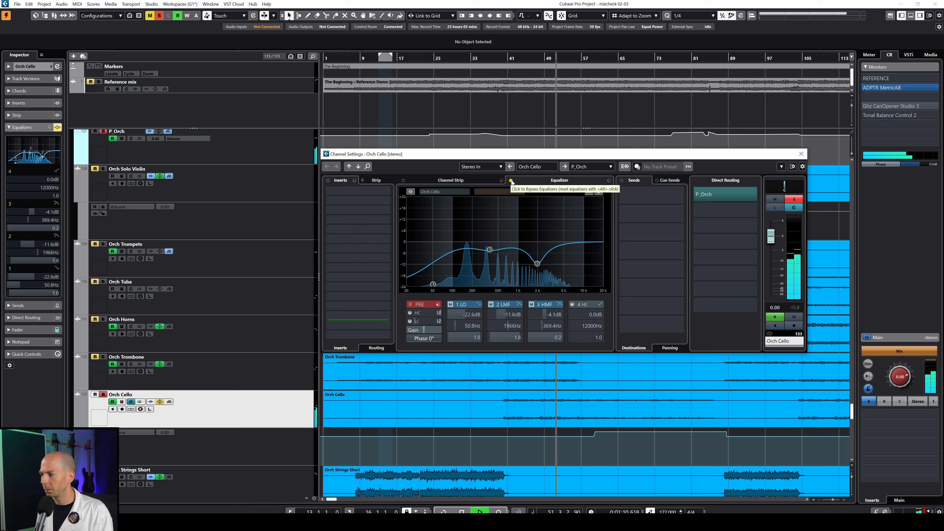
pyautogui.click(511, 181)
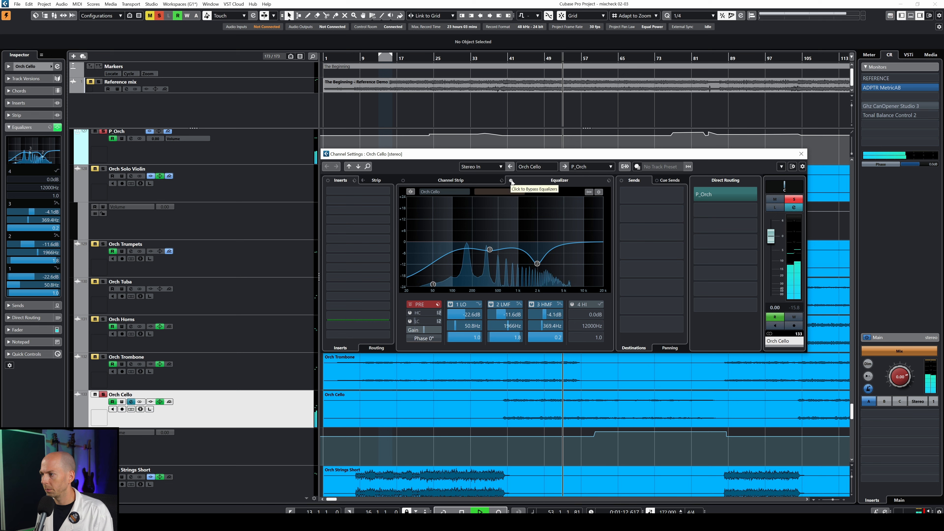
pyautogui.press('space')
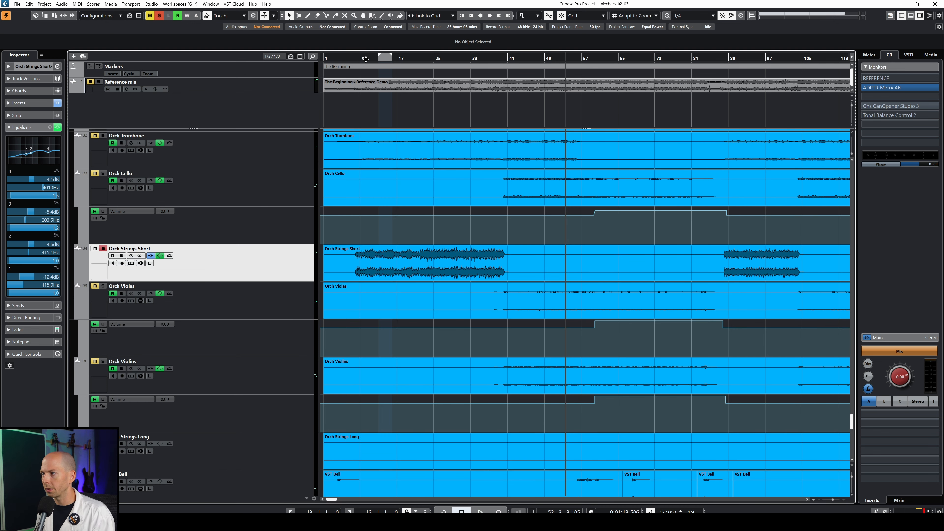
# Play the Orch Strings Short track from about bar 10 and open its channel settings to view the EQ curve.
pyautogui.click(366, 59)
pyautogui.press('space')
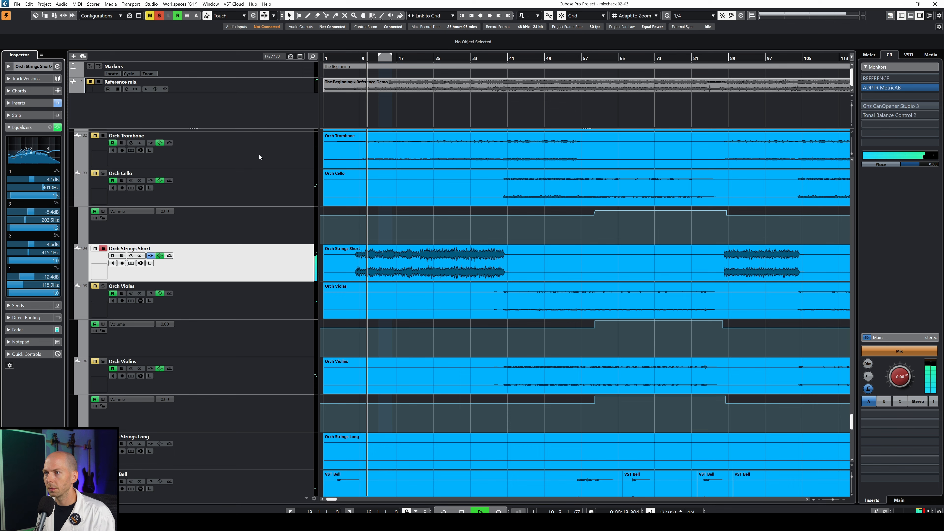
pyautogui.press('e')
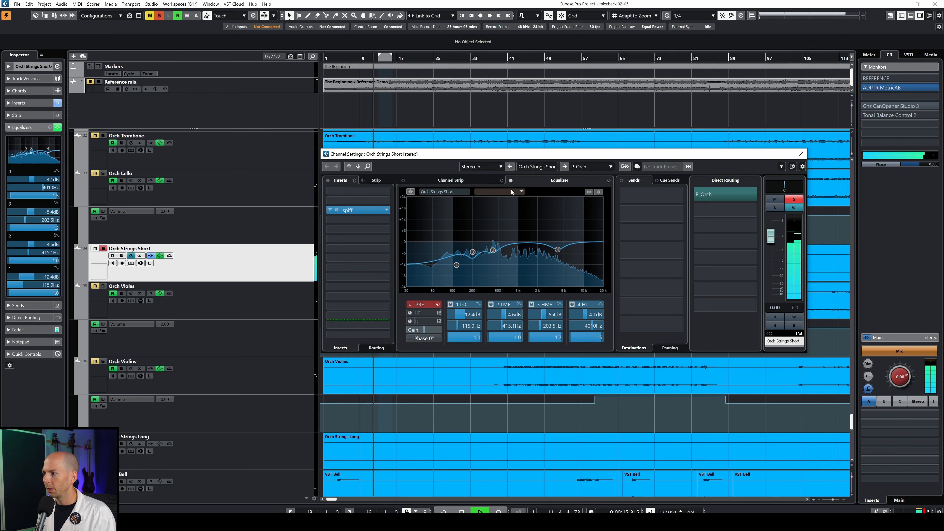
pyautogui.press('space')
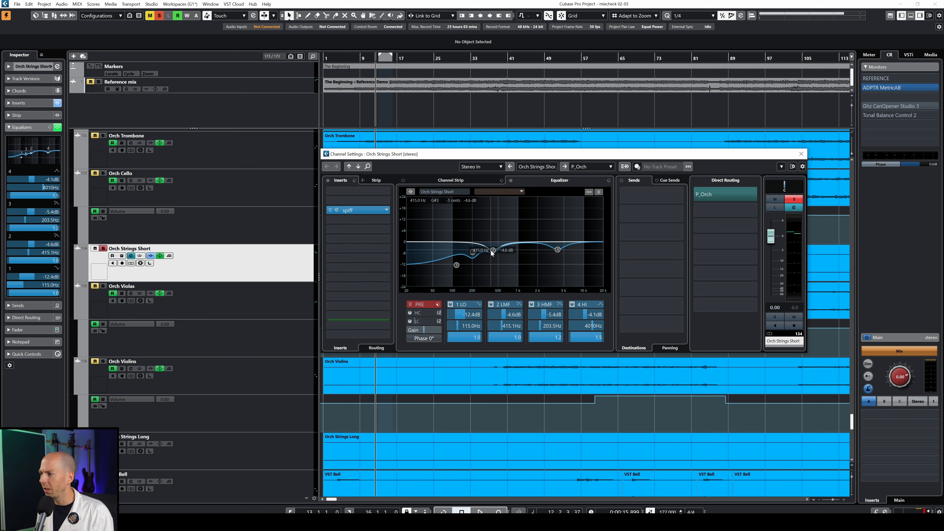
# Try cut depths between -3.7 and -6.5 dB around 400 Hz on the Orch Strings Short EQ's band 2.
pyautogui.moveTo(492, 251); pyautogui.dragTo(493, 242)
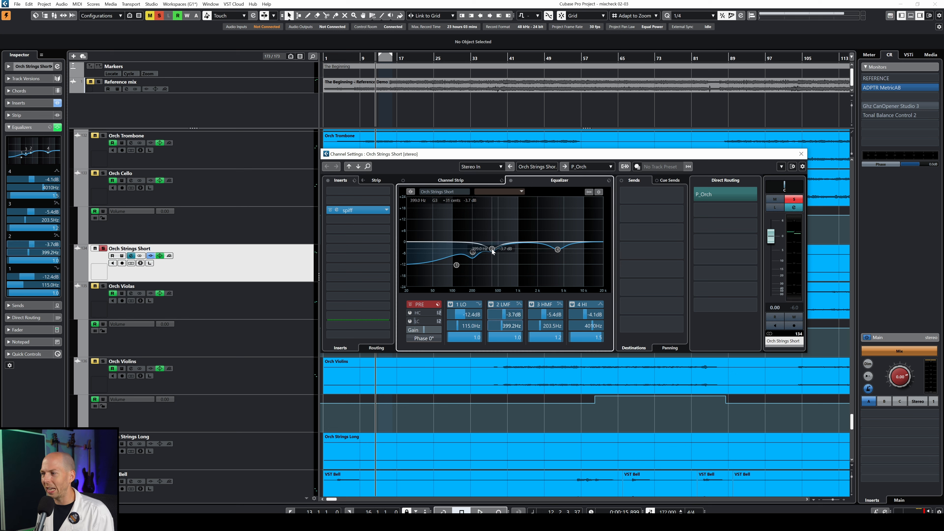
pyautogui.moveTo(493, 253); pyautogui.dragTo(493, 257)
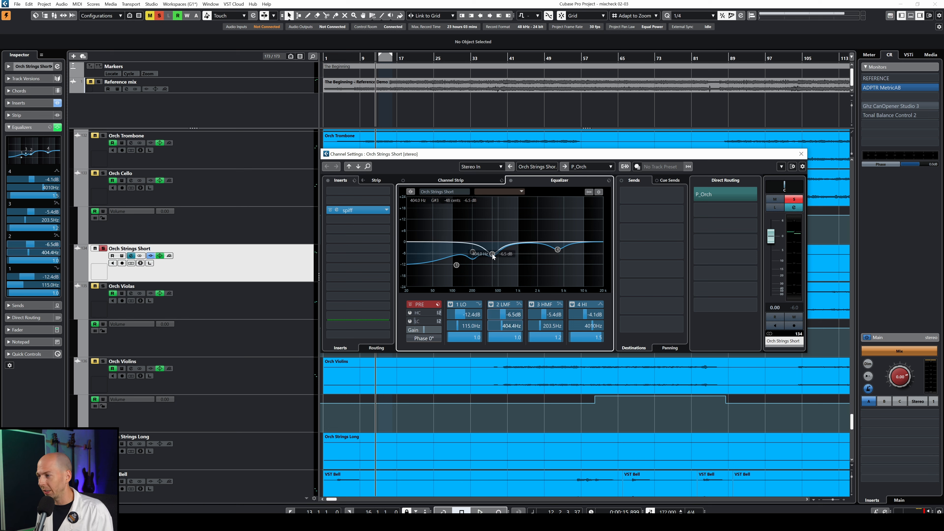
pyautogui.press('space')
pyautogui.press('space')
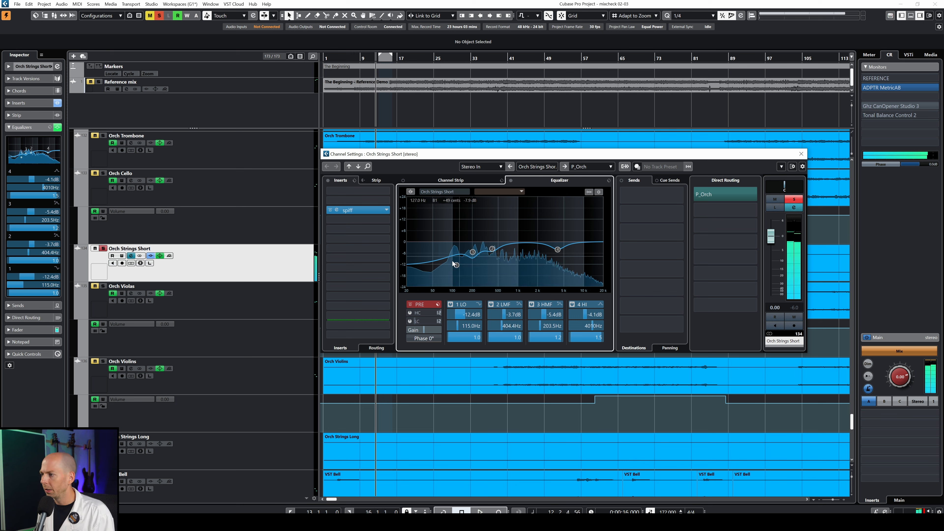
# Boost band 2 to 12.6 dB at 379.1 Hz during playback, and return it to a -6.1 dB cut at 369.4 Hz.
pyautogui.press('space')
pyautogui.moveTo(488, 254); pyautogui.dragTo(491, 220)
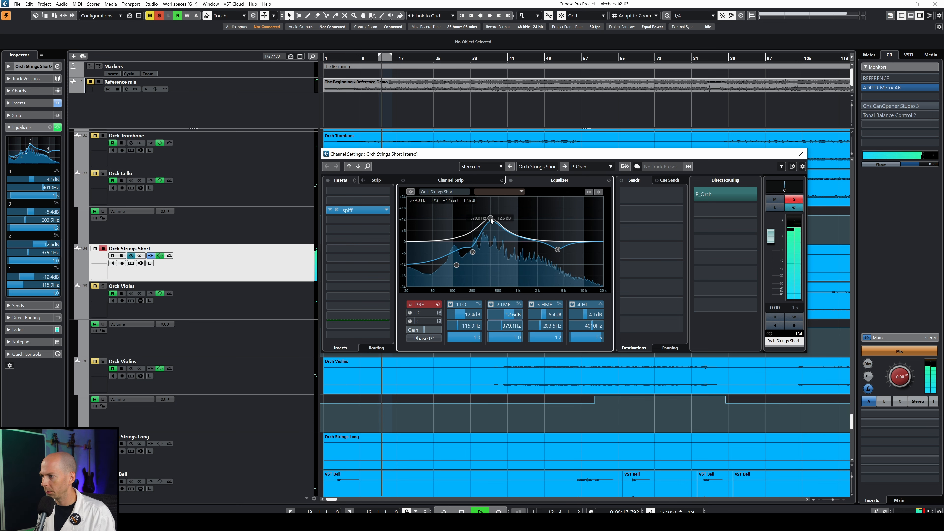
pyautogui.moveTo(491, 220); pyautogui.dragTo(490, 254)
pyautogui.press('space')
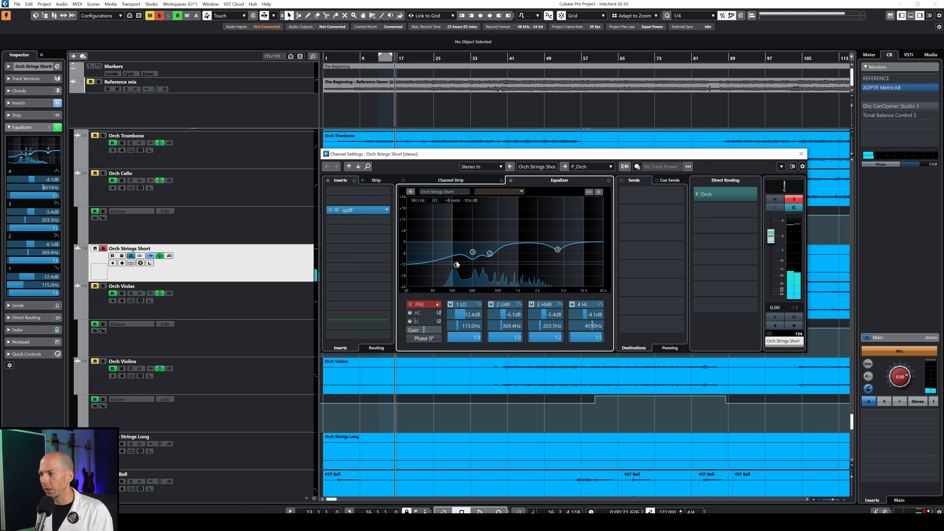
# Boost the low band of the Orch Strings Short EQ to 10.4 dB at 121.2 Hz during playback.
pyautogui.press('space')
pyautogui.moveTo(454, 266); pyautogui.dragTo(459, 225)
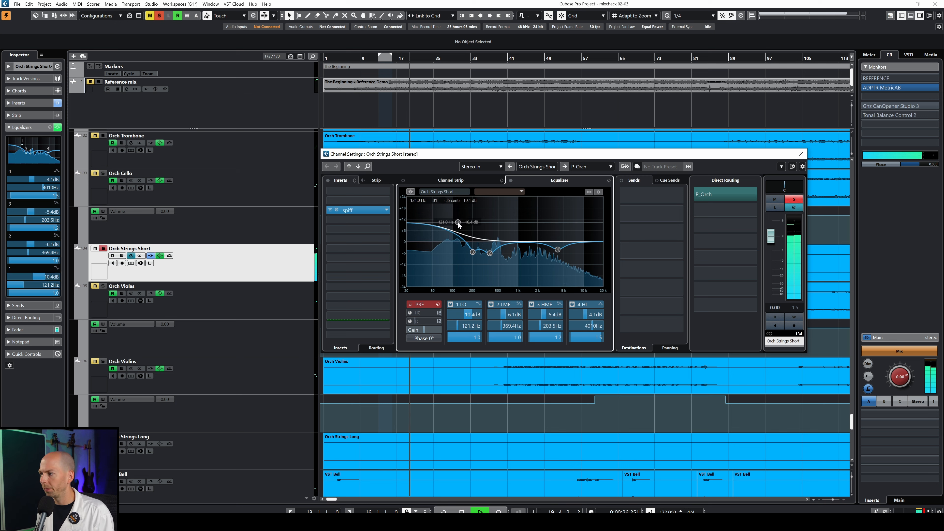
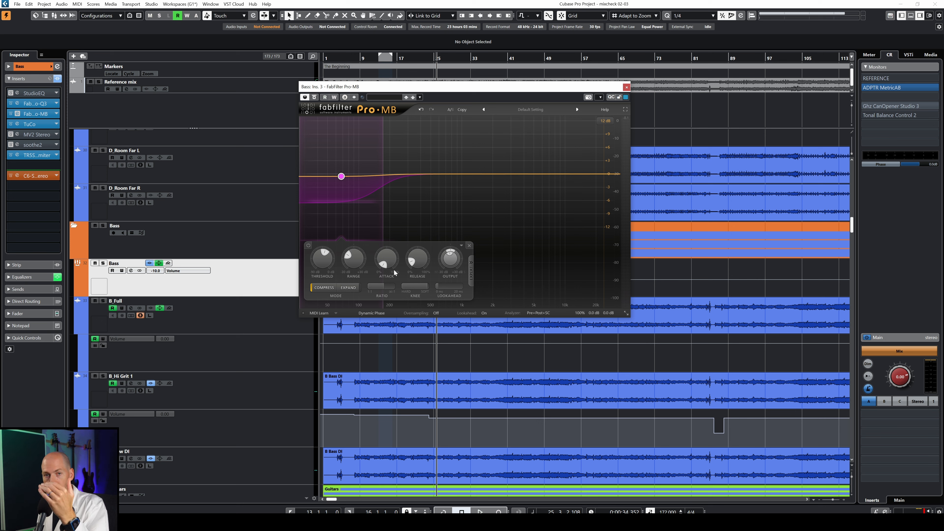
# Raise band 1's attack in the Bass track's Pro-MB, and try a release of about 68% before setting it to 12.0%.
pyautogui.moveTo(389, 267)
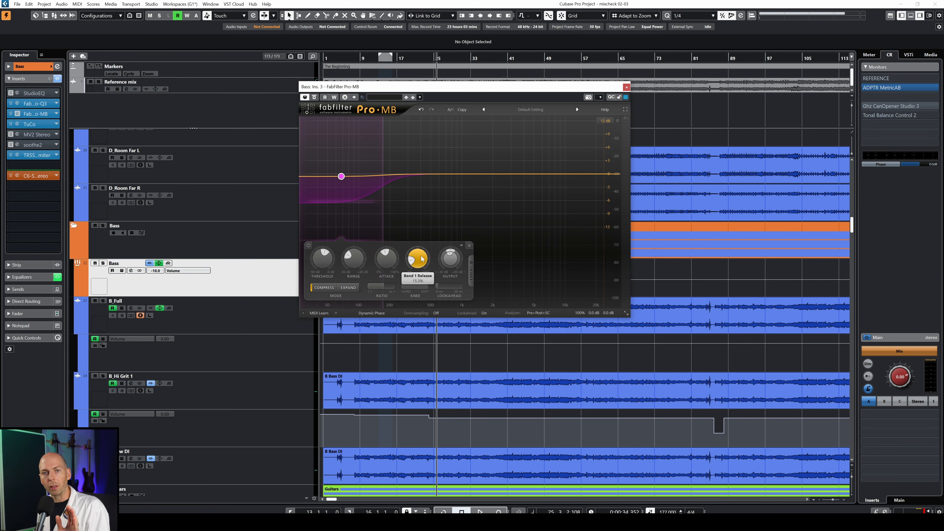
pyautogui.moveTo(420, 262)
pyautogui.mouseDown()
pyautogui.moveTo(406, 189)
pyautogui.moveTo(408, 255)
pyautogui.mouseUp()
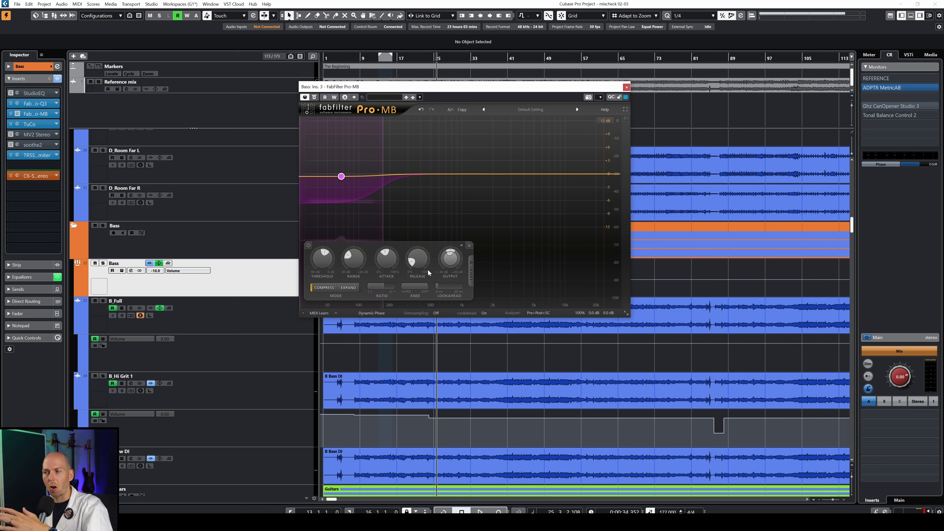
pyautogui.moveTo(428, 270); pyautogui.dragTo(415, 226)
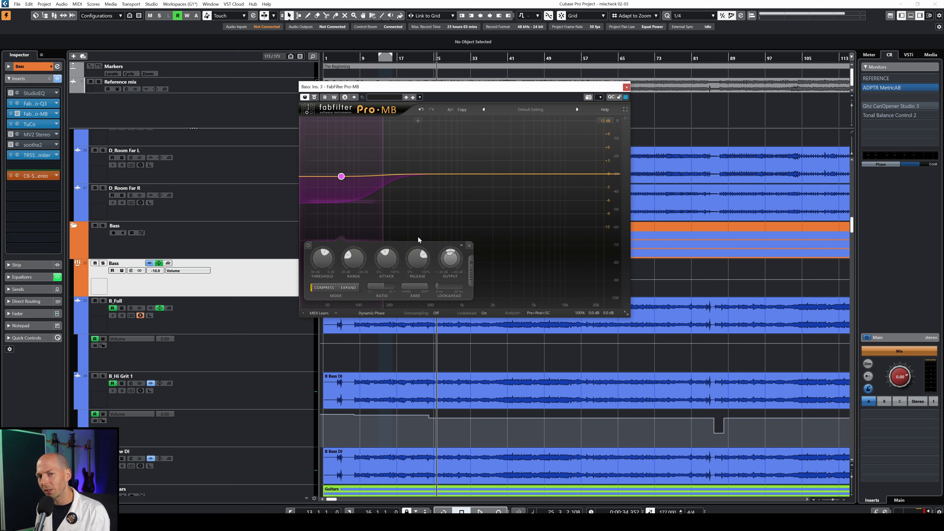
pyautogui.moveTo(418, 264)
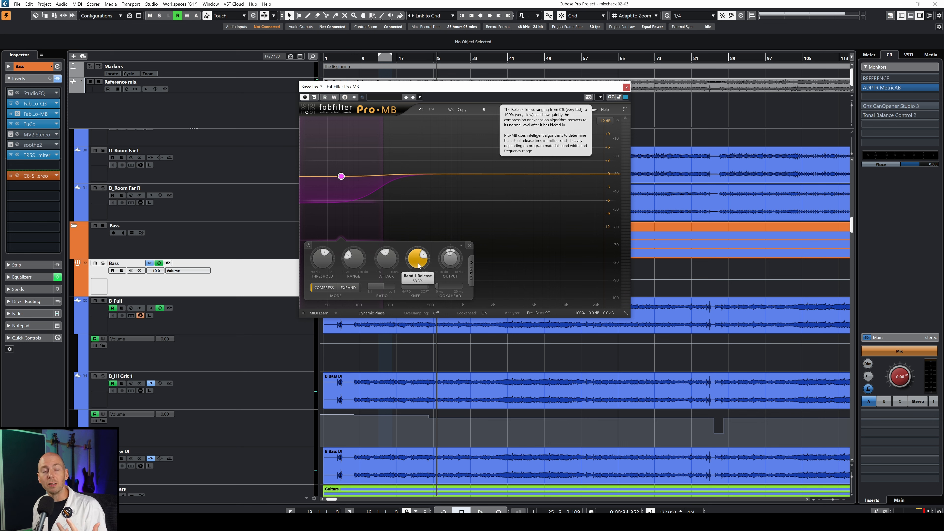
pyautogui.moveTo(419, 265); pyautogui.dragTo(414, 302)
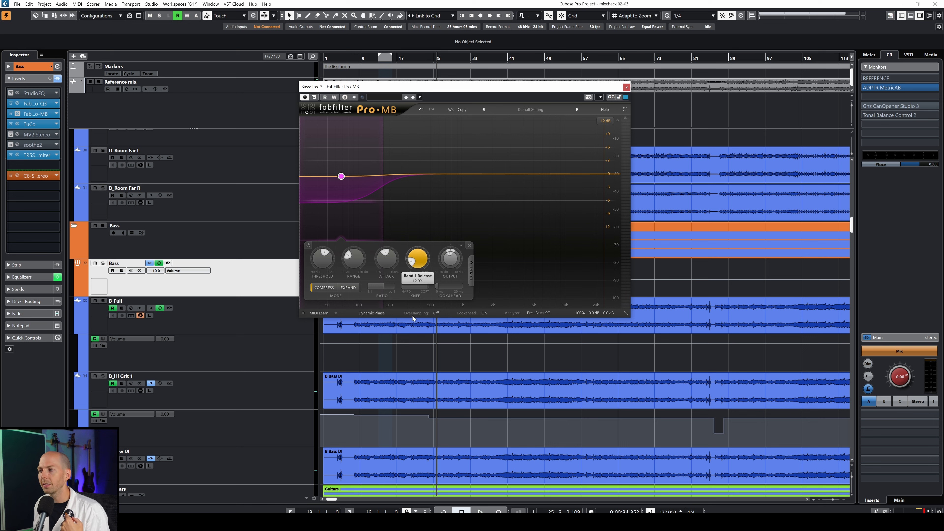
# Lower band 1's threshold slightly and deepen its range to about -12 dB in the bass Pro-MB.
pyautogui.moveTo(425, 265)
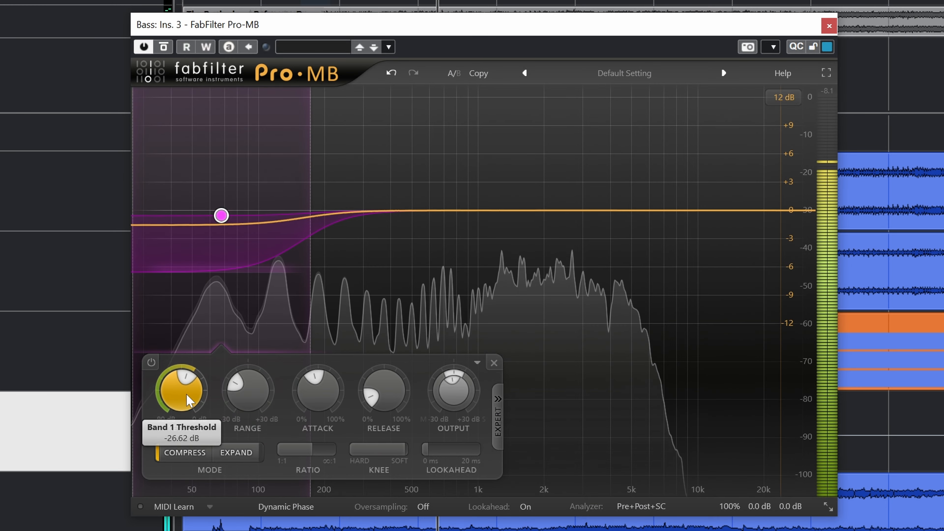
pyautogui.moveTo(186, 395); pyautogui.dragTo(187, 401)
pyautogui.moveTo(250, 404); pyautogui.dragTo(248, 423)
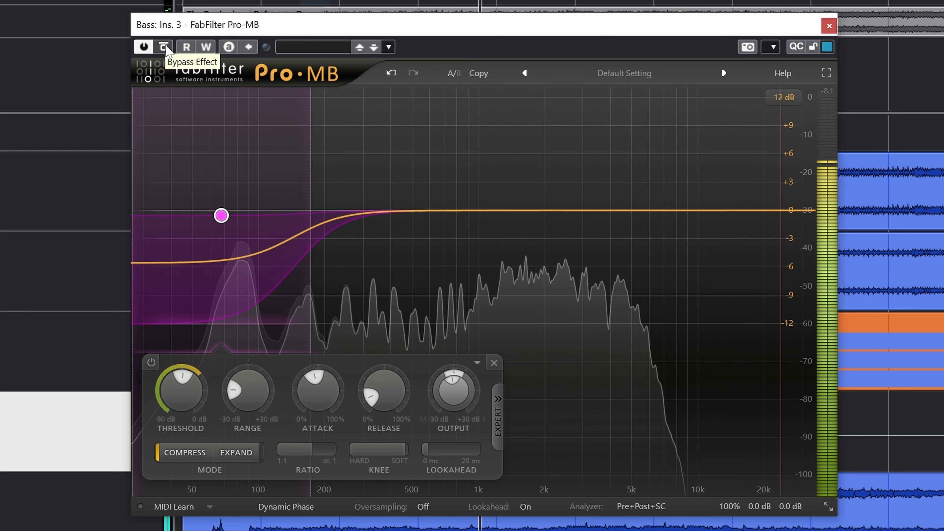
# Compare the bass with Pro-MB bypassed and active during playback, and stop playback.
pyautogui.click(164, 47)
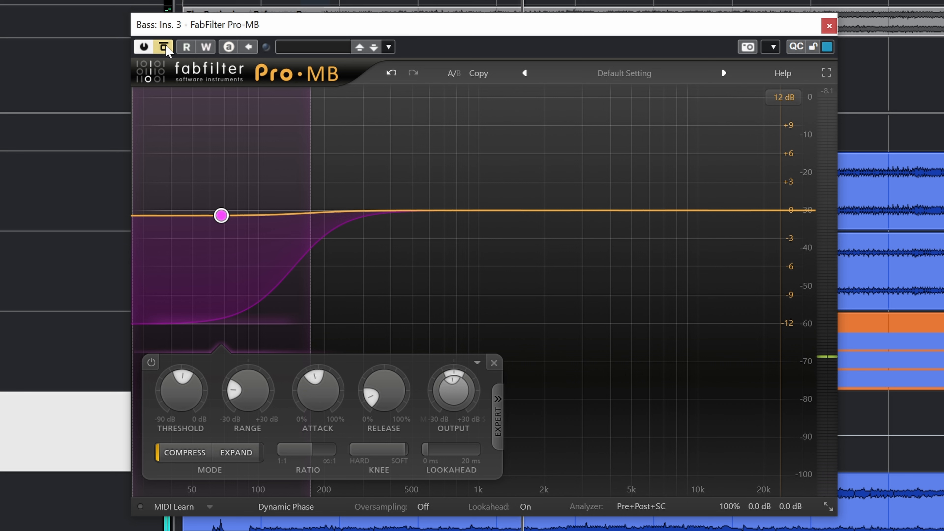
pyautogui.click(164, 47)
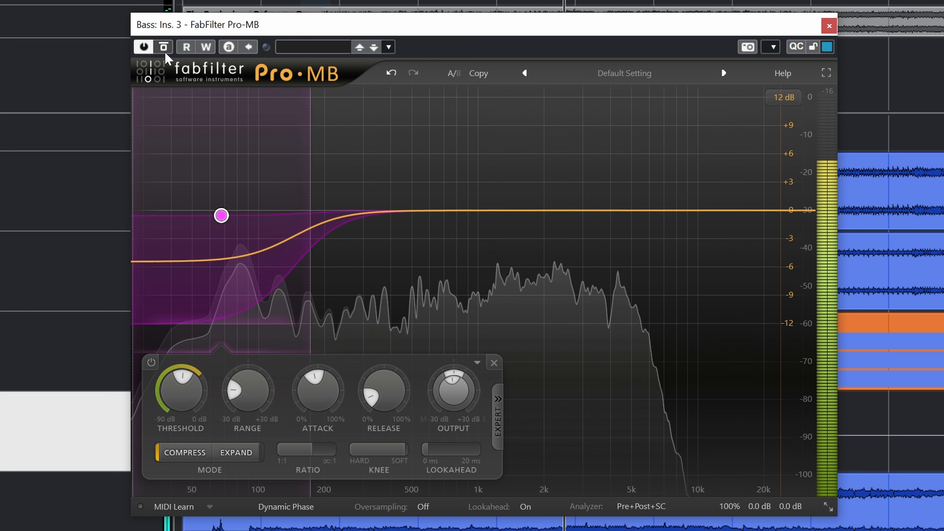
pyautogui.press('space')
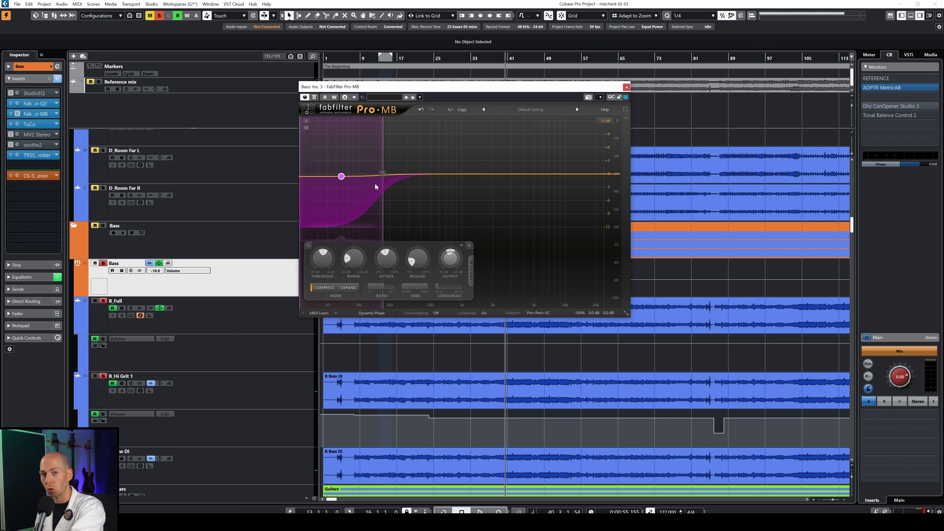
# Play the bass, restarting from about bar 17, and raise Pro-MB band 1's release to 99.3%.
pyautogui.press('space')
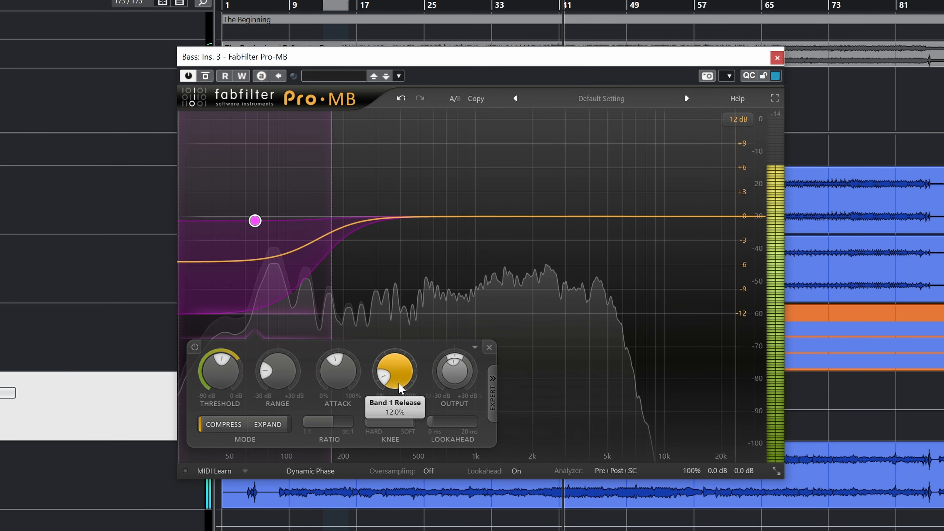
pyautogui.moveTo(395, 372); pyautogui.dragTo(400, 242)
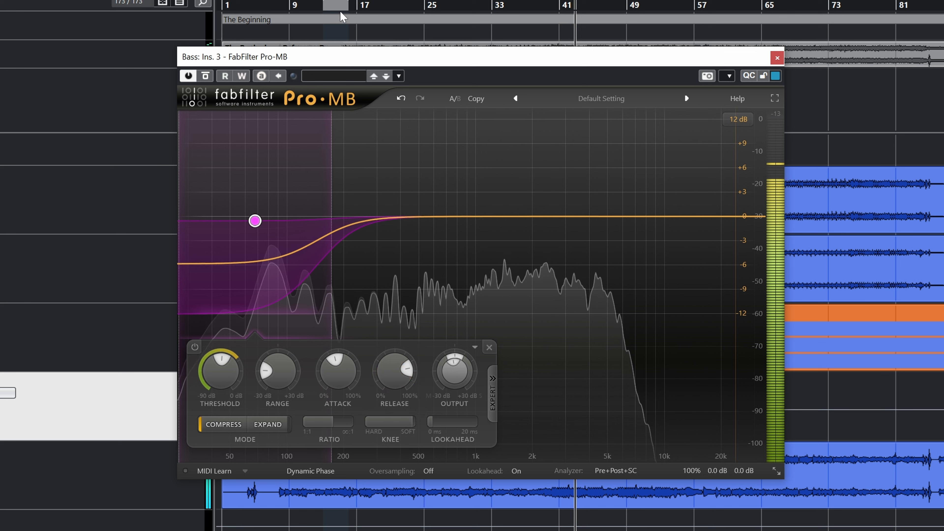
pyautogui.click(361, 6)
pyautogui.moveTo(389, 372); pyautogui.dragTo(393, 344)
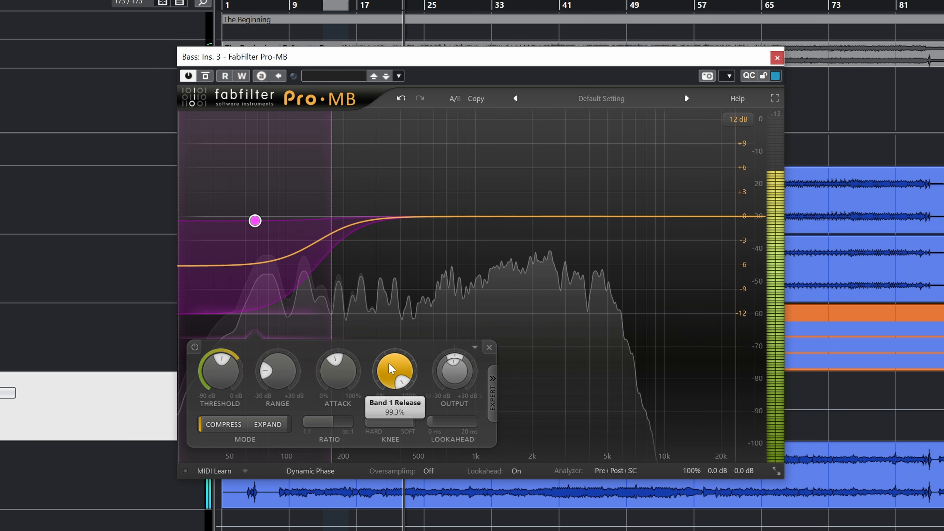
# Compare band 1 release settings of 0.0% and 100.0% during playback, leaving the release at 99.9%.
pyautogui.moveTo(399, 376)
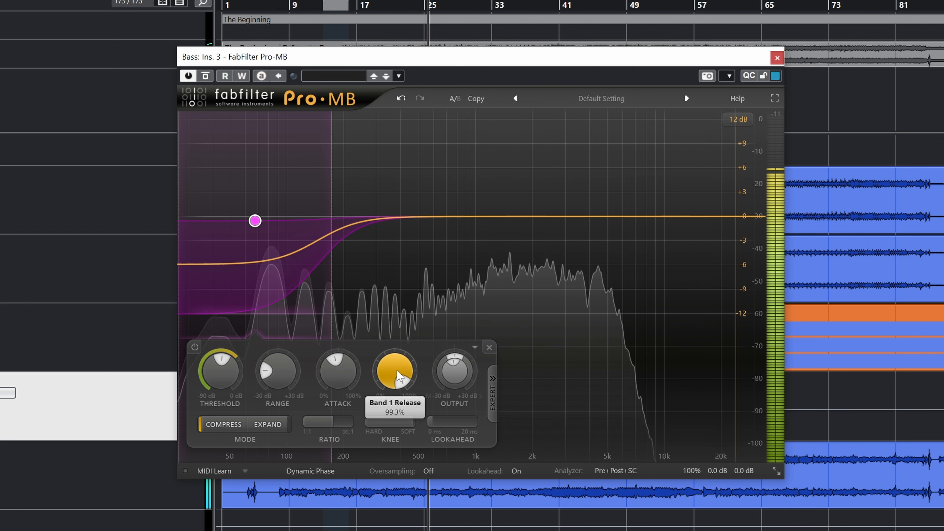
pyautogui.moveTo(399, 376); pyautogui.dragTo(398, 427)
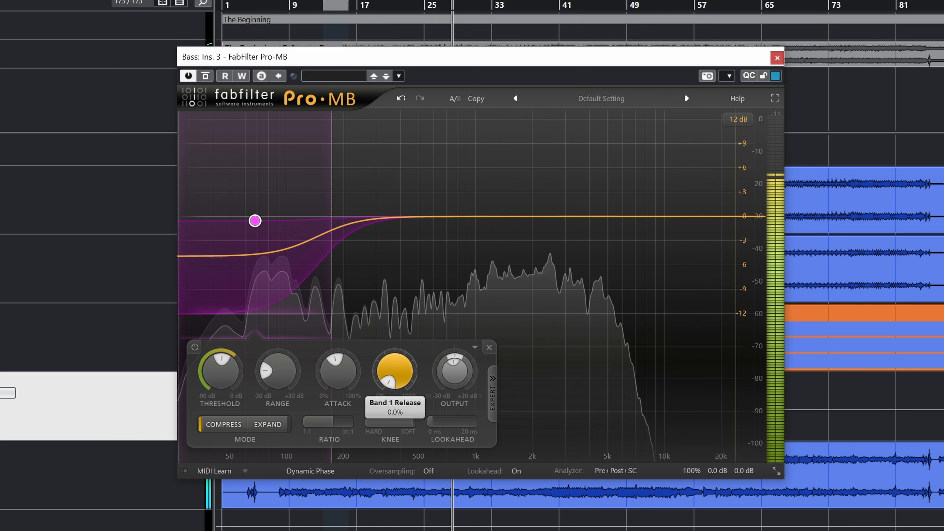
pyautogui.moveTo(391, 356); pyautogui.dragTo(391, 304)
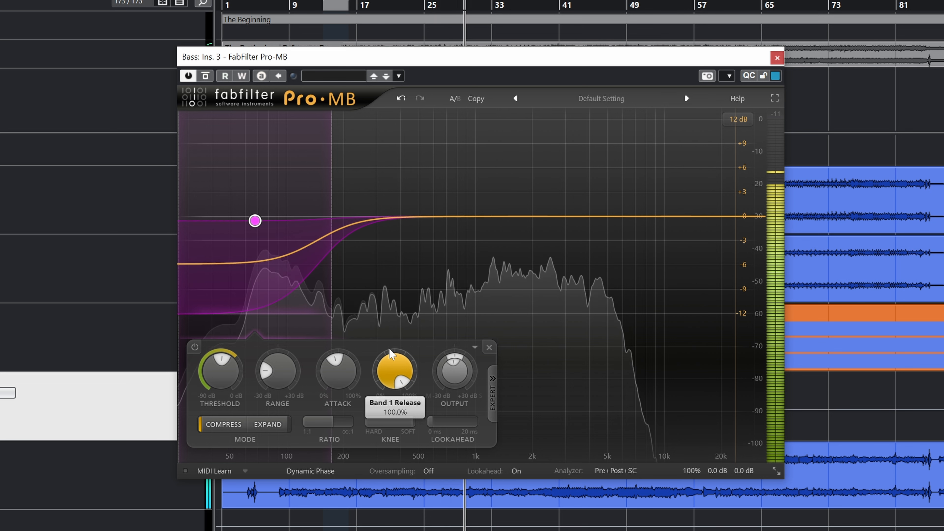
pyautogui.moveTo(391, 356); pyautogui.dragTo(402, 372)
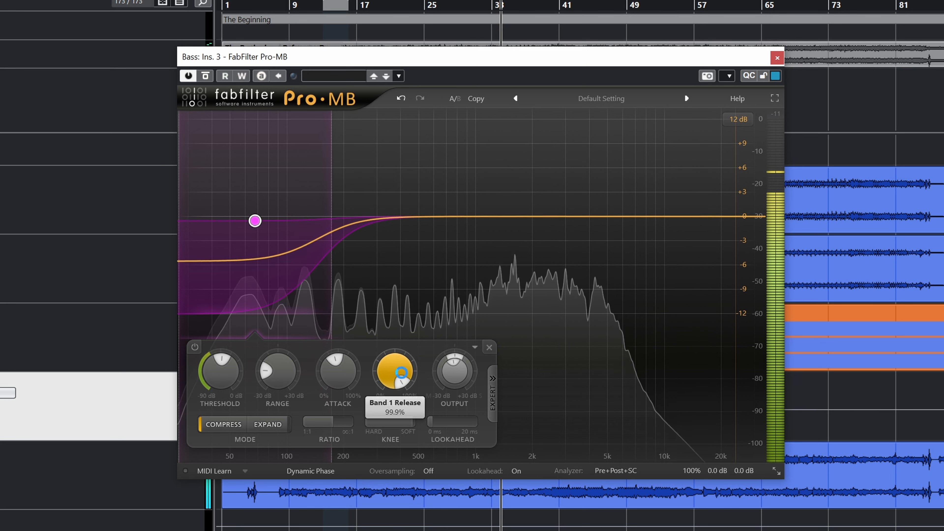